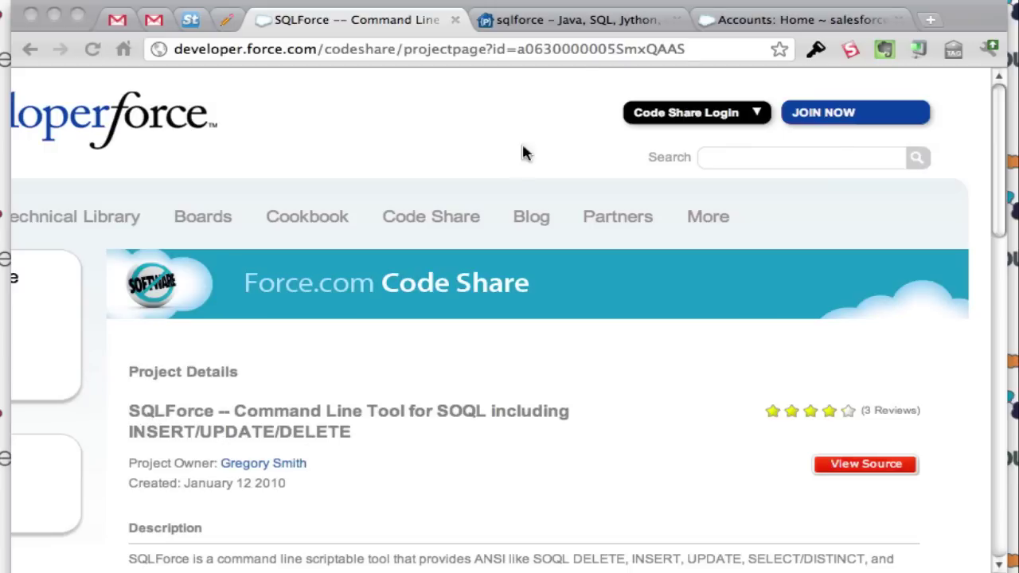
# Step: Switch to the 'sqlforce - Java, SQL, Jython' project page on Google Code
pyautogui.click(576, 21)
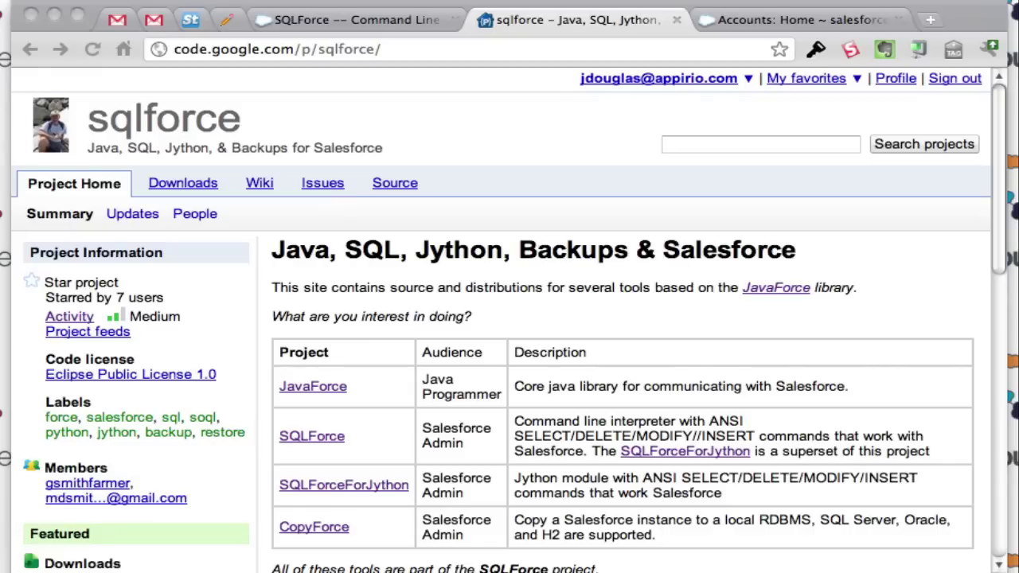
# Step: Open the SQLForce wiki page, 'SQLForce Classic - ANSI SQL for Salesforce'
pyautogui.click(328, 439)
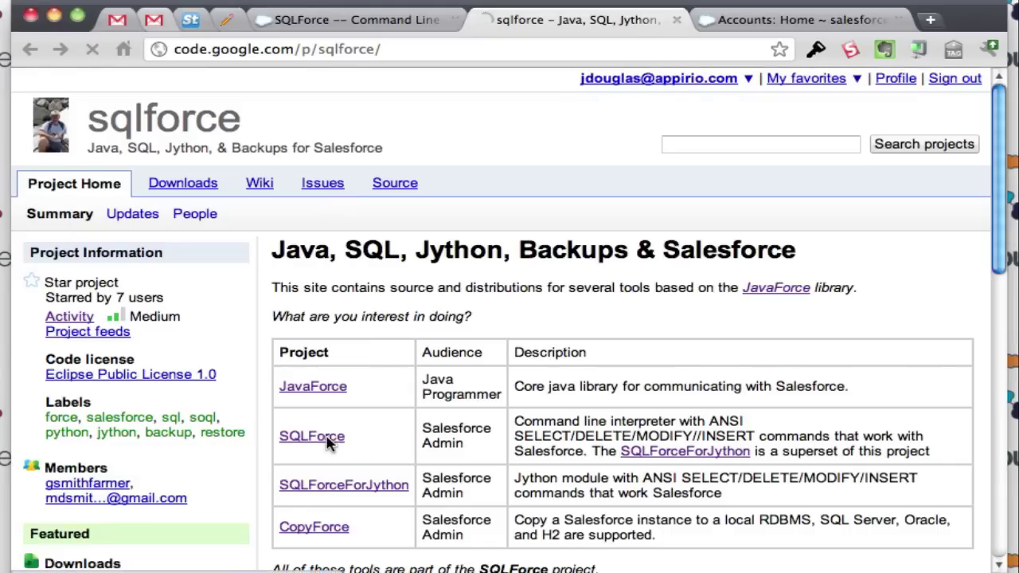
# Step: Scroll down the SQLForce wiki to its 'To get started' list
pyautogui.scroll(-1, 335, 432)
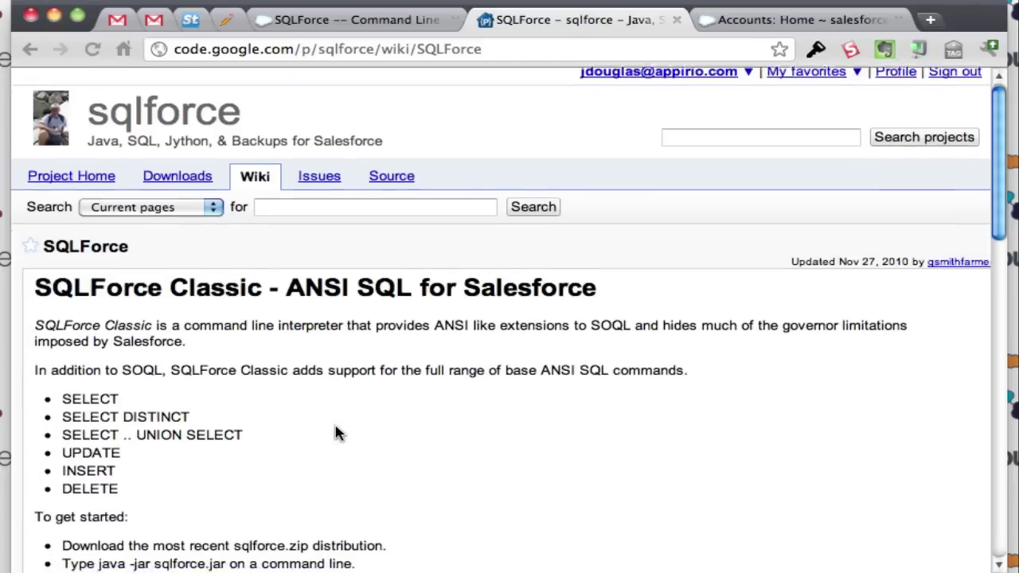
pyautogui.scroll(-3, 335, 432)
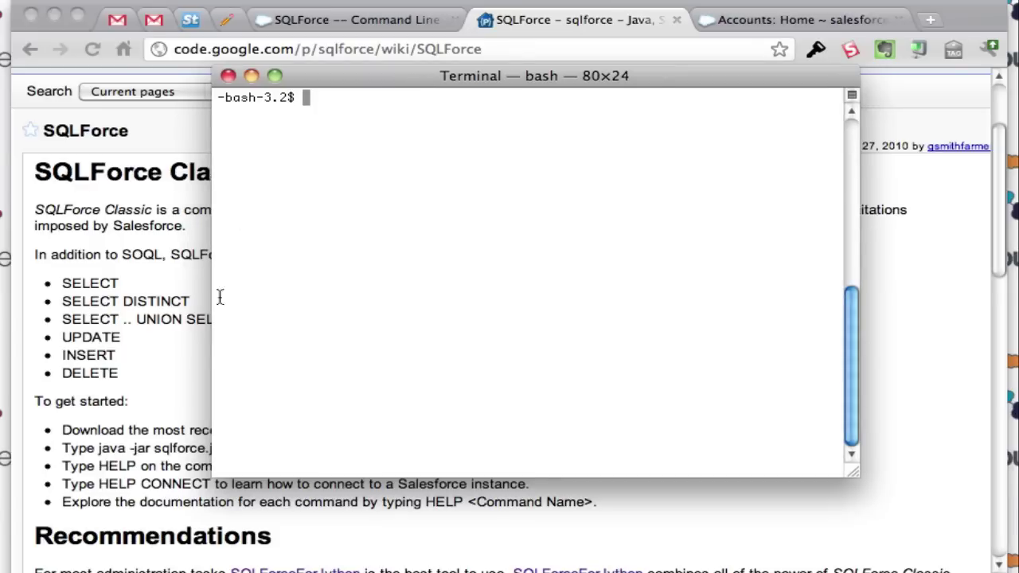
# Step: Select sqlforce.jar in the home folder, then minimize Finder to reveal Terminal
pyautogui.moveTo(416, 78); pyautogui.dragTo(418, 78)
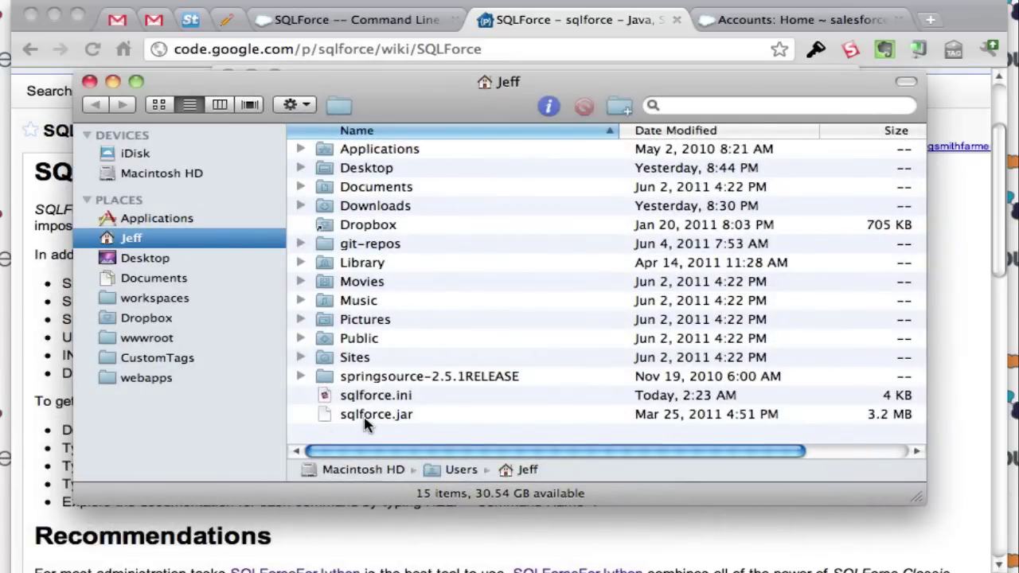
pyautogui.click(368, 418)
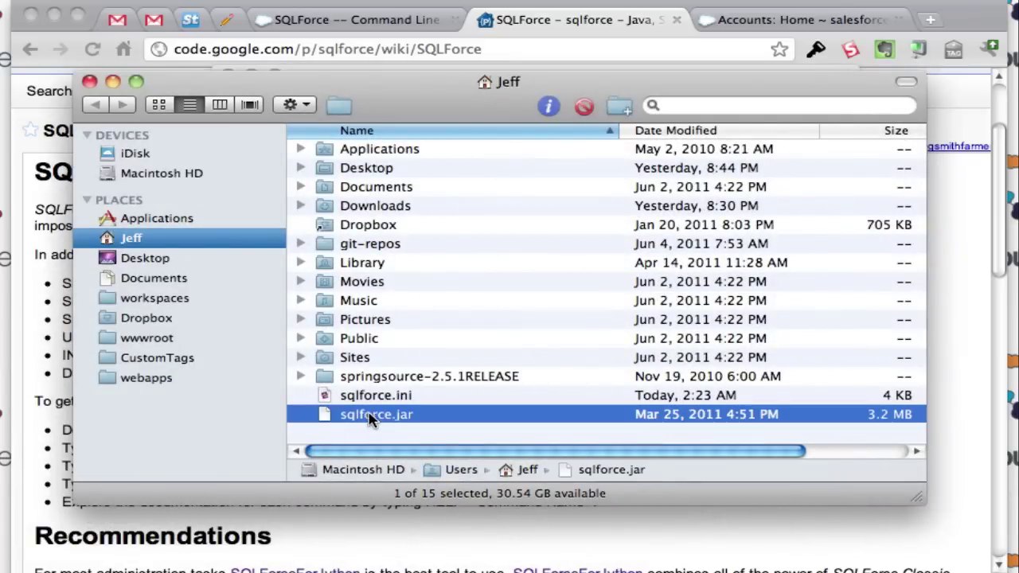
pyautogui.click(112, 82)
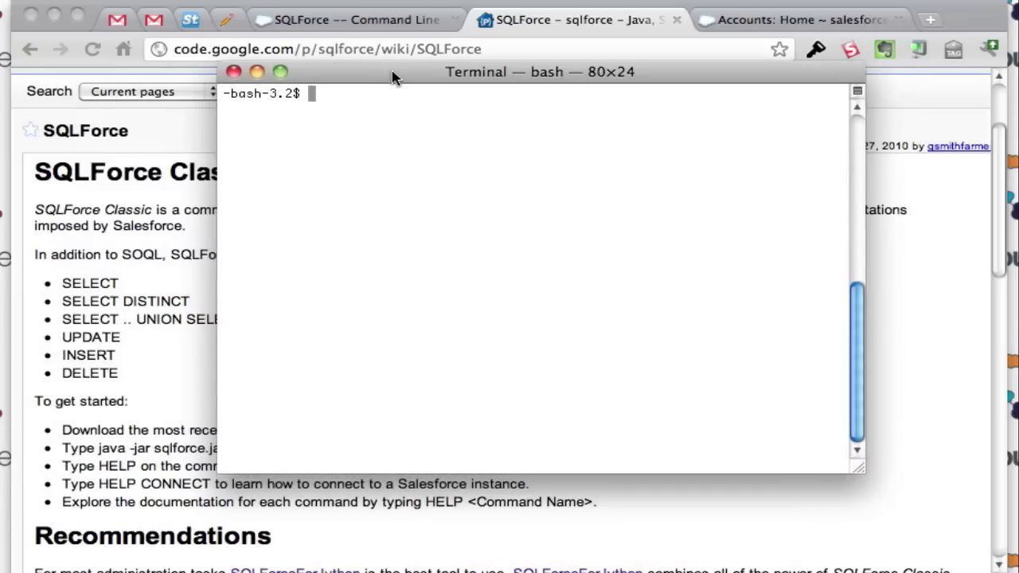
# Step: Launch SQLForce with java -jar sqlforce.jar and list all commands with help
pyautogui.write('java -jr')
pyautogui.write('r sqlforce.jar')
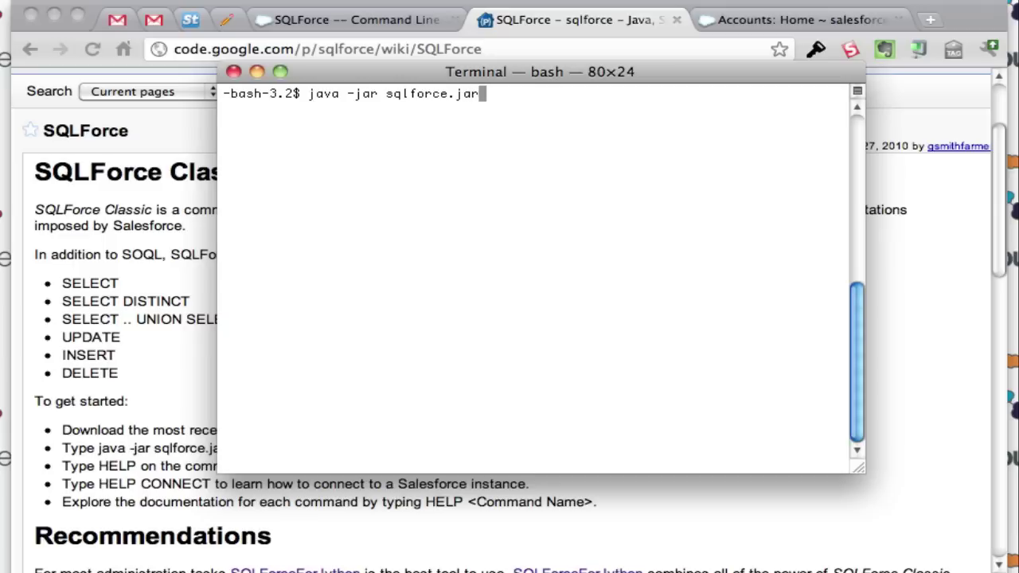
pyautogui.press('Return')
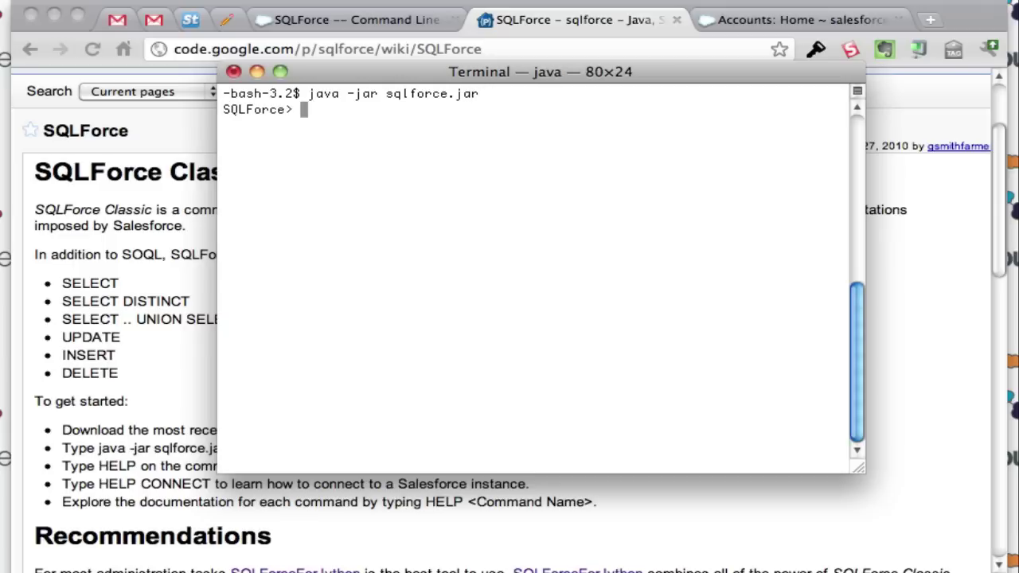
pyautogui.write('help')
pyautogui.press('Return')
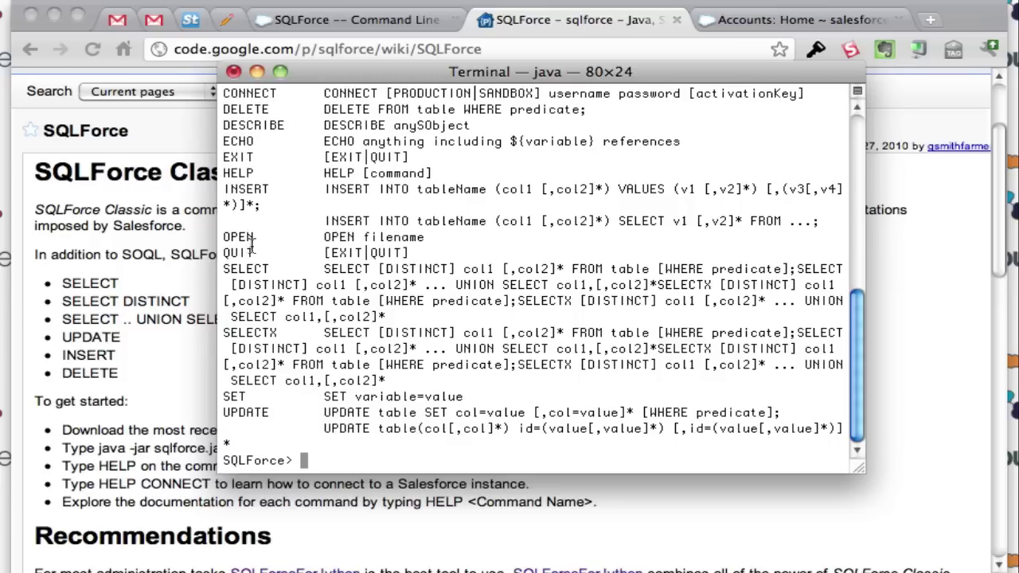
# Step: Show the help connect documentation and scroll through its sample sqlforce.ini profile
pyautogui.write('help connect')
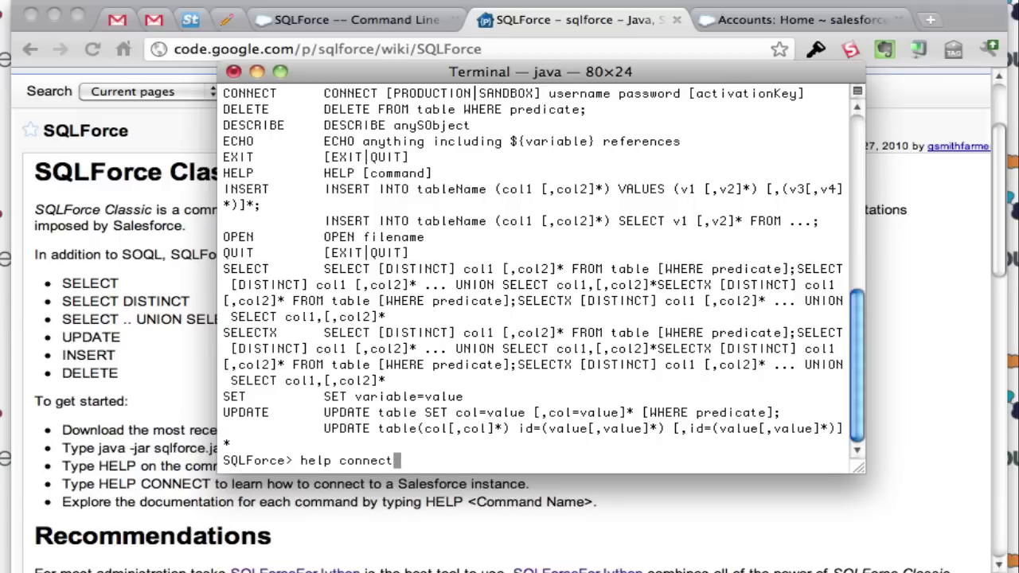
pyautogui.press('Return')
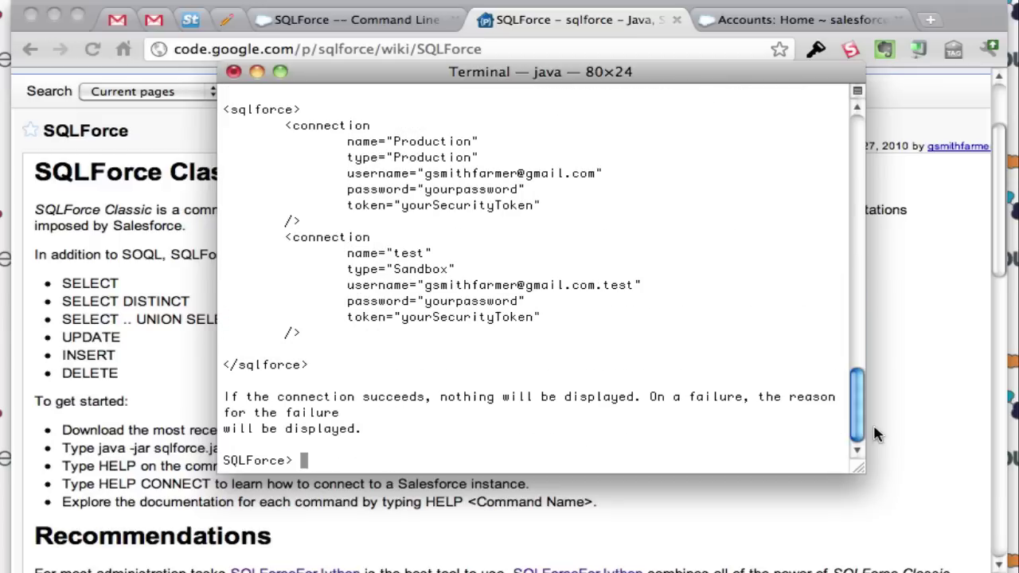
pyautogui.moveTo(858, 424); pyautogui.dragTo(858, 353)
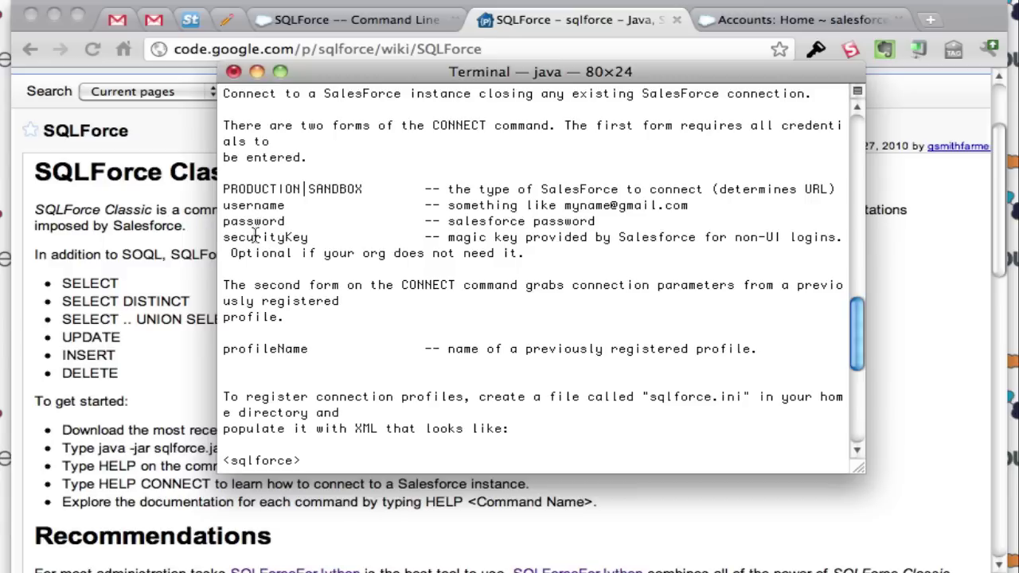
pyautogui.moveTo(862, 326); pyautogui.dragTo(856, 383)
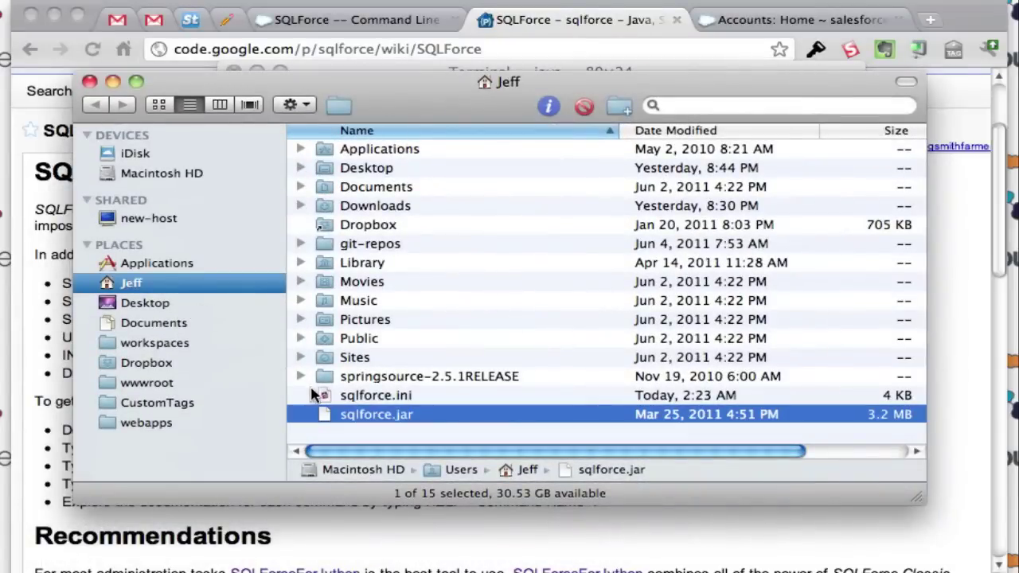
# Step: Open sqlforce.ini in TextMate and review the profile name and Production connection type
pyautogui.rightClick(330, 393)
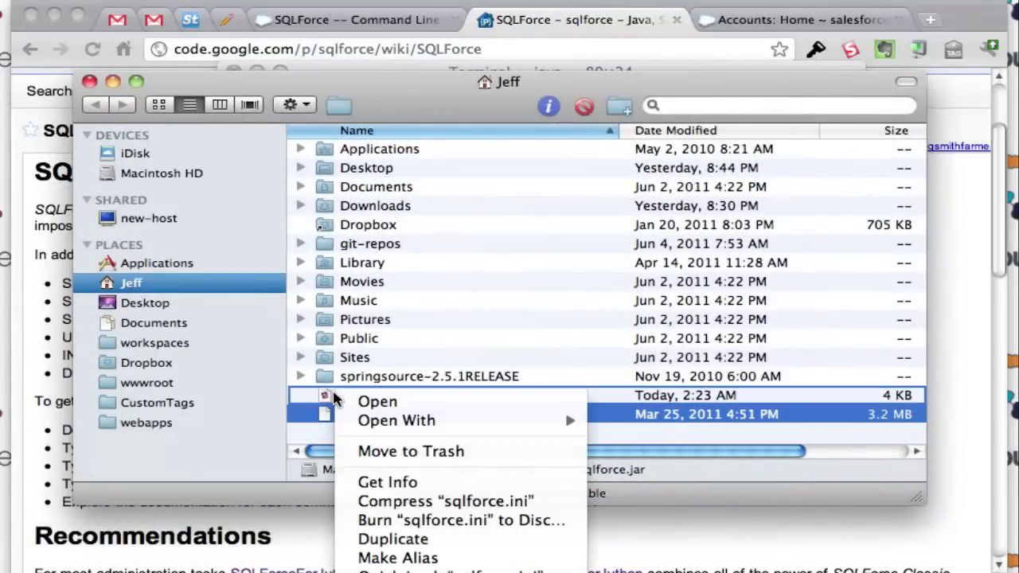
pyautogui.click(355, 406)
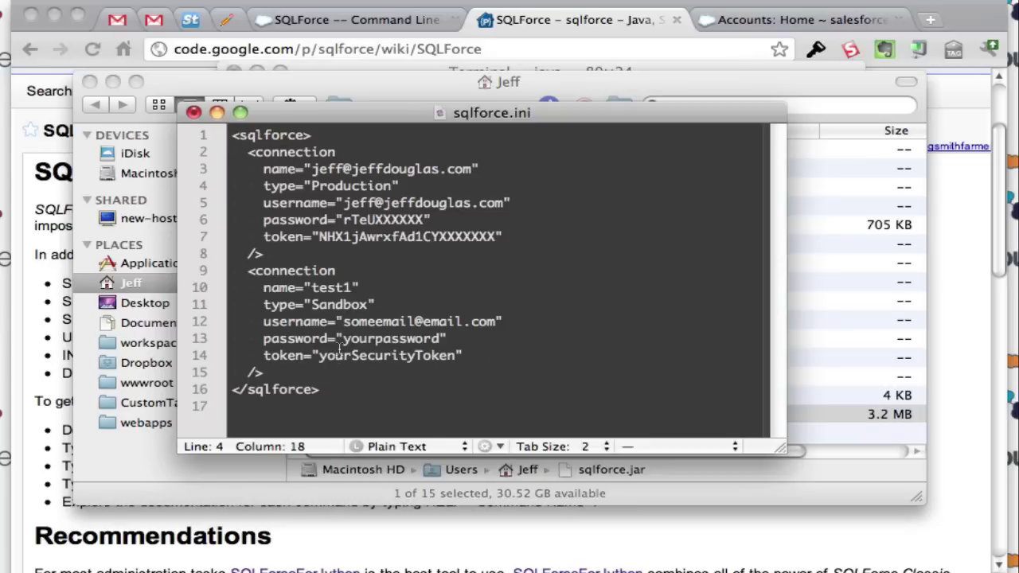
pyautogui.moveTo(311, 169); pyautogui.dragTo(466, 169)
pyautogui.doubleClick(336, 185)
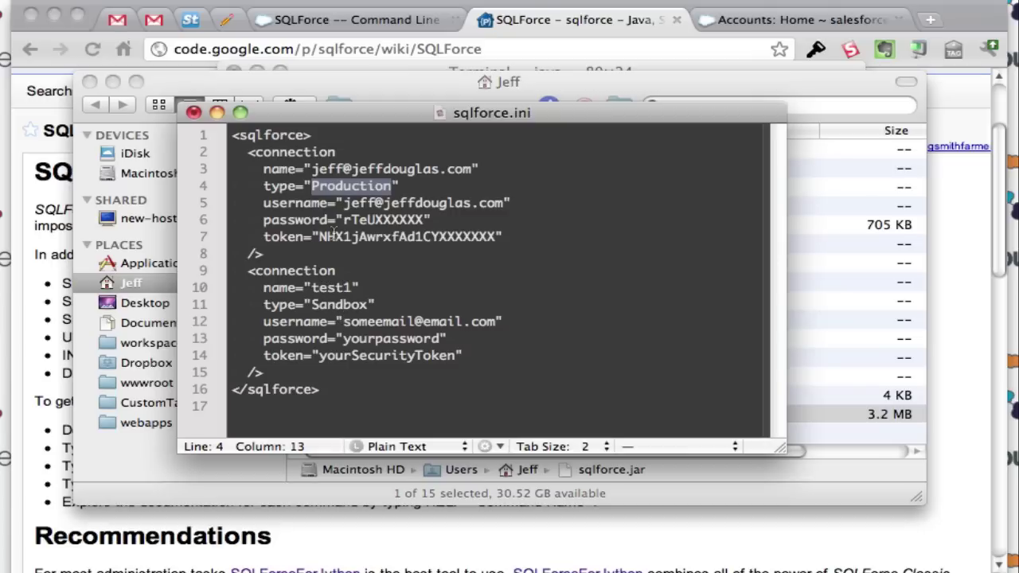
# Step: Minimize the sqlforce.ini editor and the home folder window to bring back SQLForce
pyautogui.click(217, 115)
pyautogui.click(112, 81)
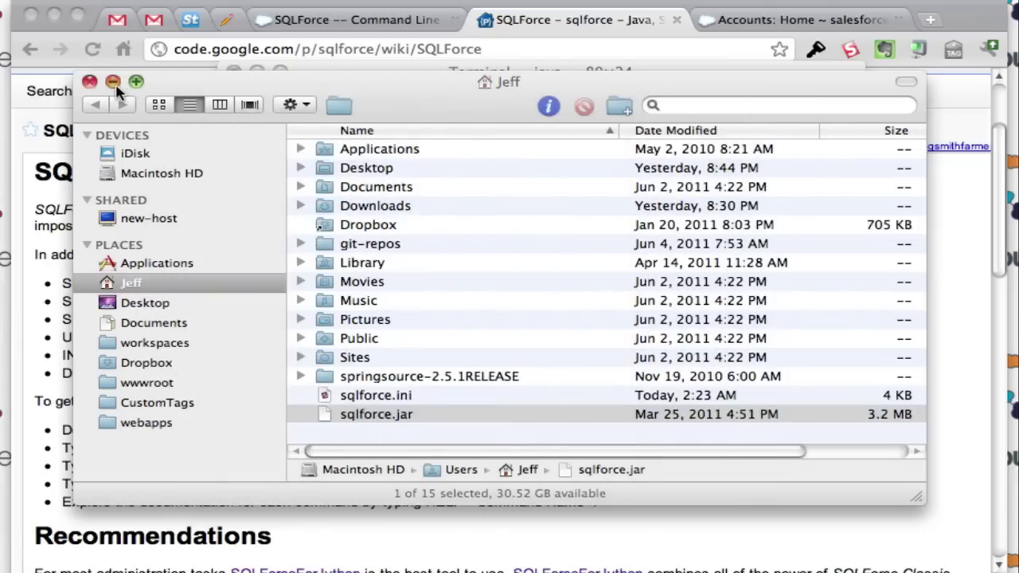
pyautogui.scroll(-2, 400, 205)
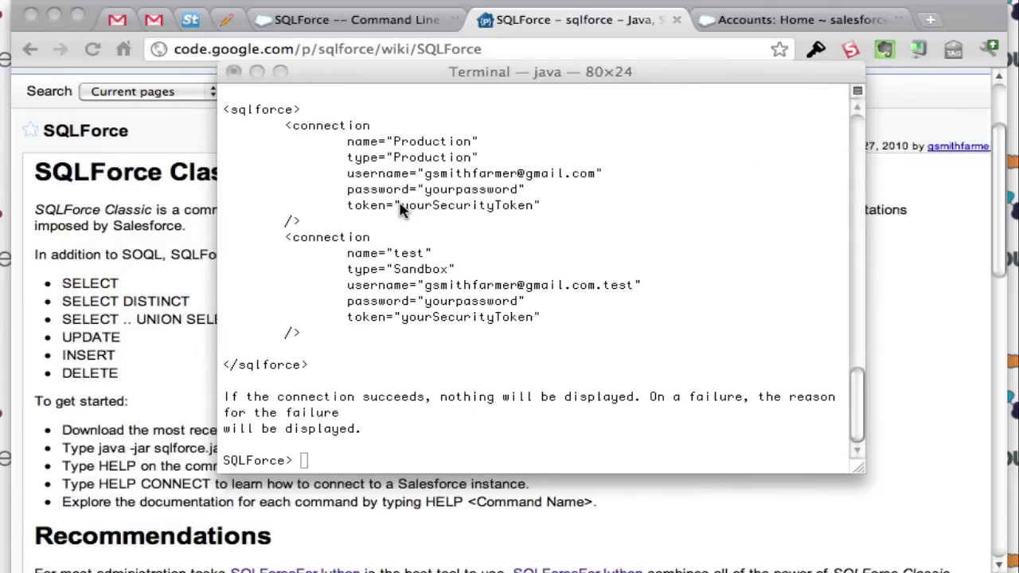
# Step: Connect SQLForce to Salesforce using the saved connection profile
pyautogui.click(455, 380)
pyautogui.write('connect prof')
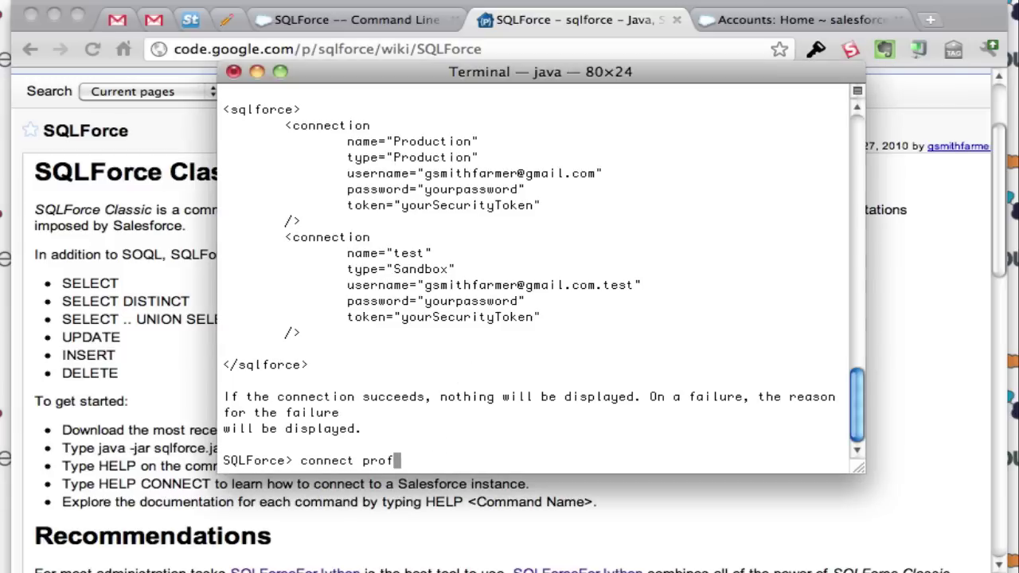
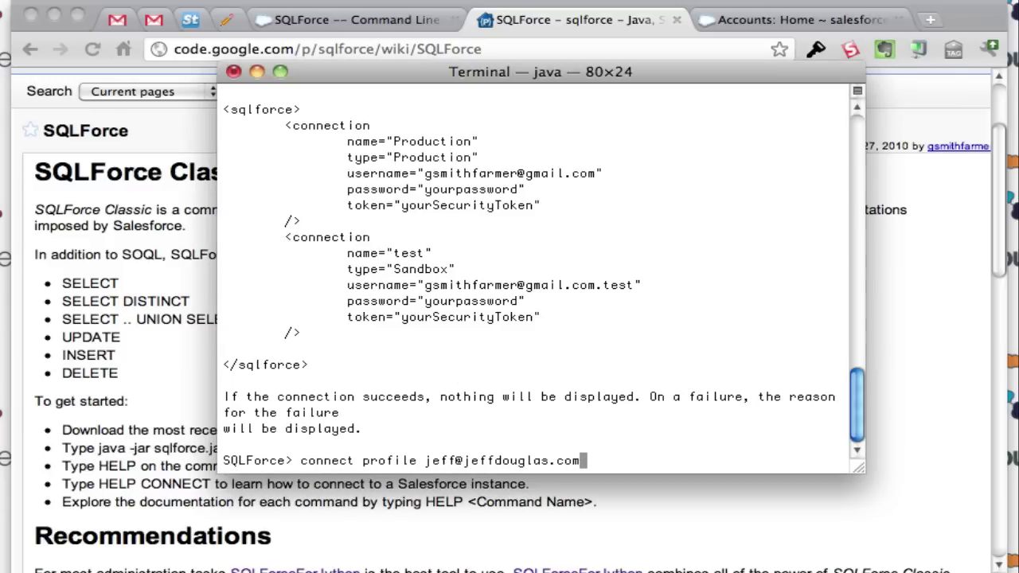
pyautogui.press('Return')
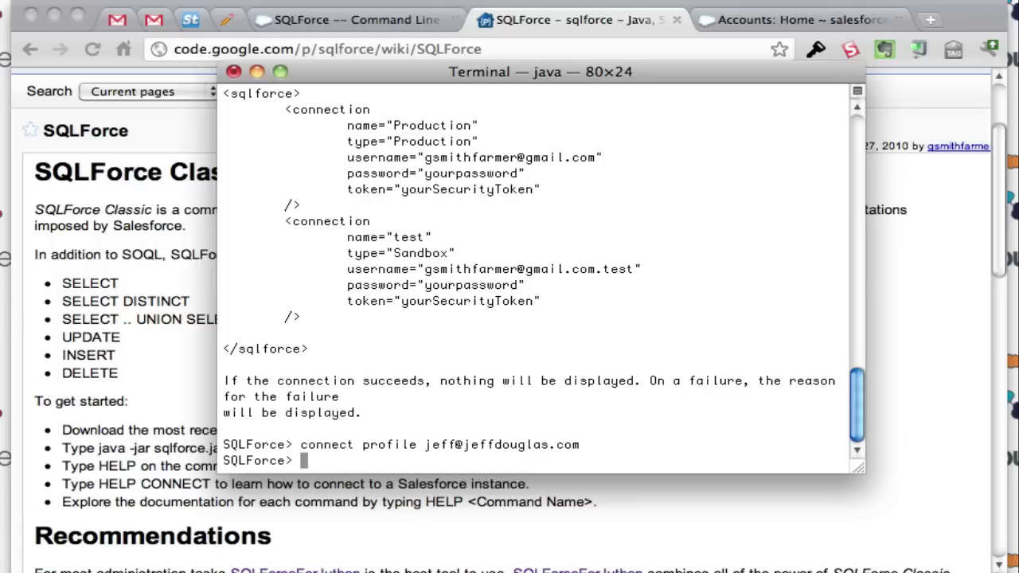
# Step: Run describe cat1__c to list the object's fields
pyautogui.write('describe cate')
pyautogui.press('BackSpace')
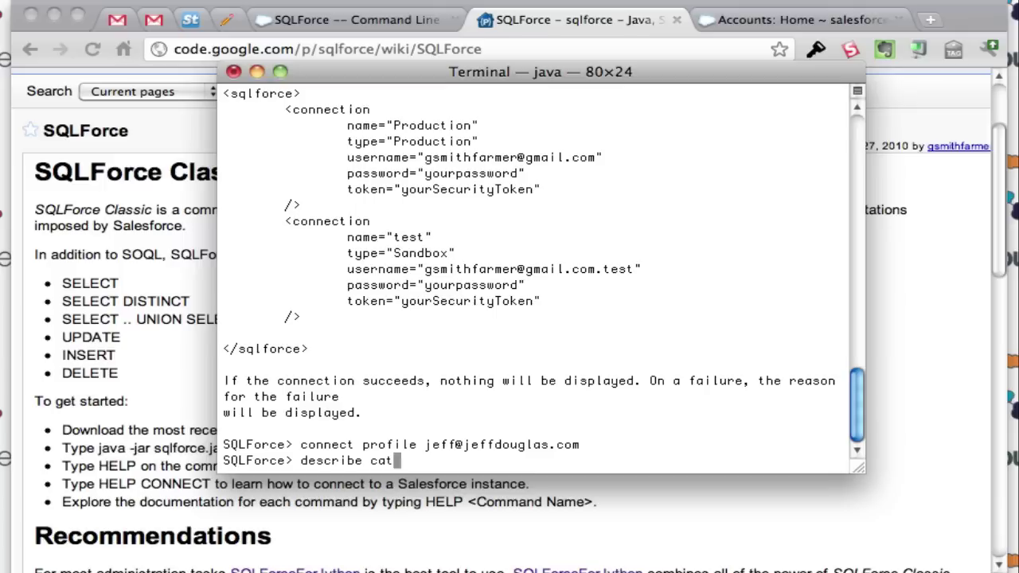
pyautogui.write('1__c')
pyautogui.press('Return')
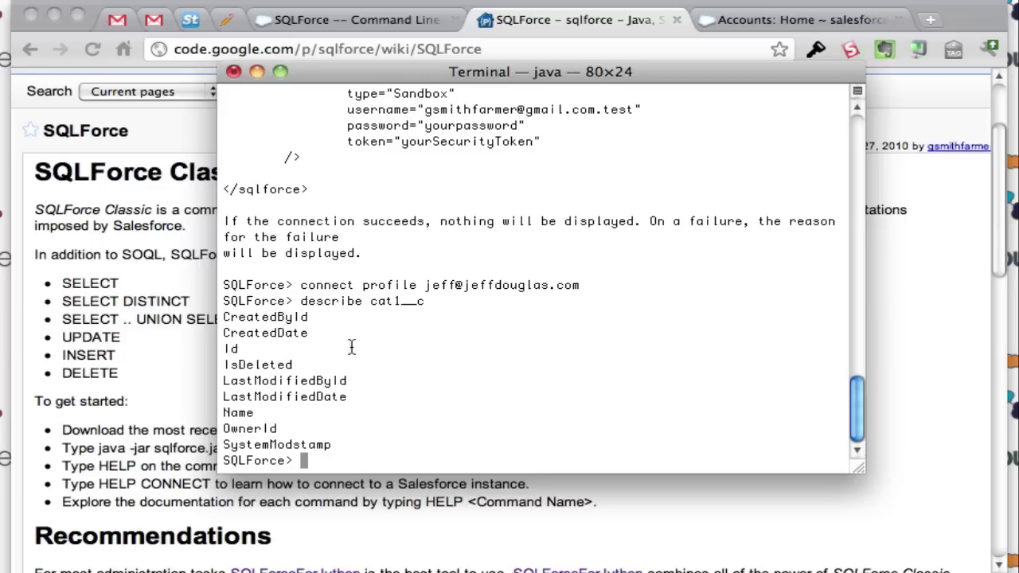
# Step: List the ids and names of the first 10 accounts
pyautogui.write('seelc')
pyautogui.press('BackSpace')
pyautogui.press('BackSpace')
pyautogui.press('BackSpace')
pyautogui.write('lect id, name from')
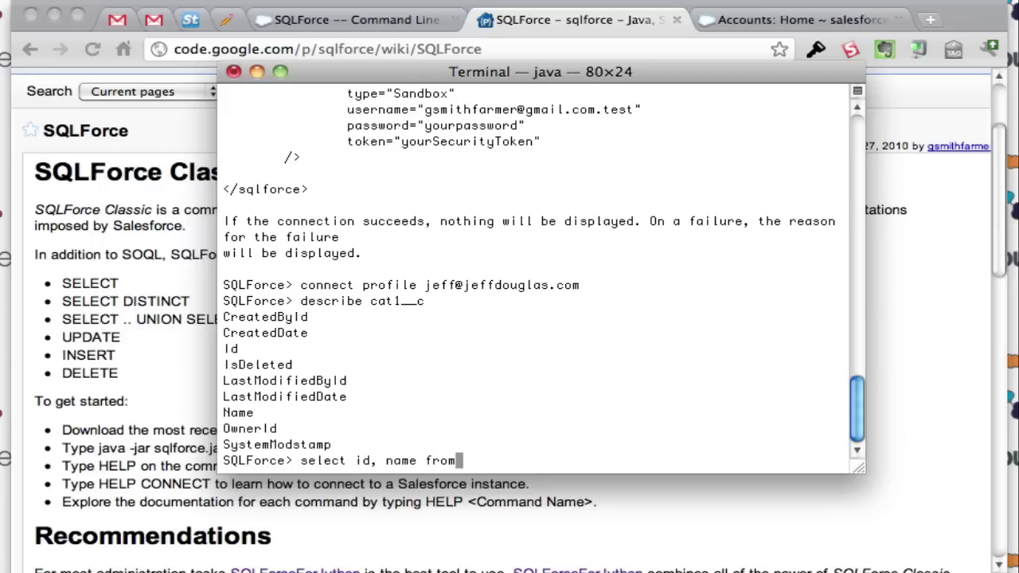
pyautogui.write(' account limit')
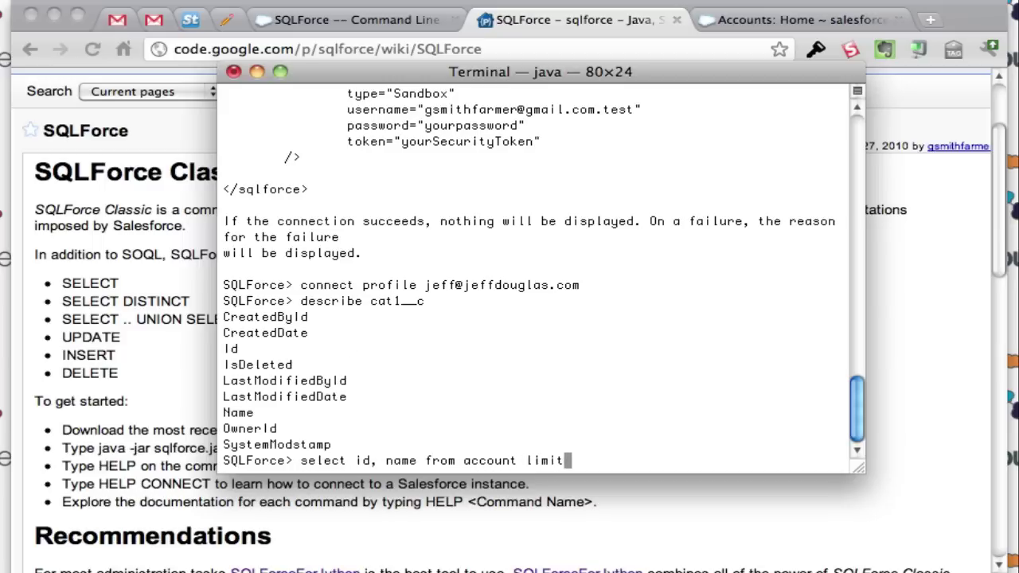
pyautogui.write(' 10;')
pyautogui.press('Return')
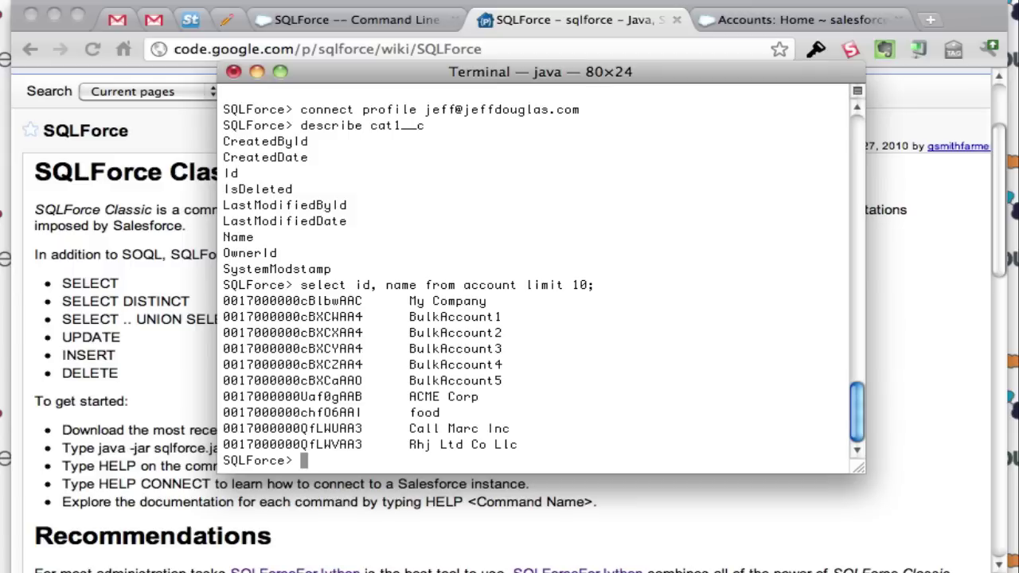
# Step: Export 10 account ids and names to accounts.txt in the home folder, fixing the path
pyautogui.write('select id, name from accoun')
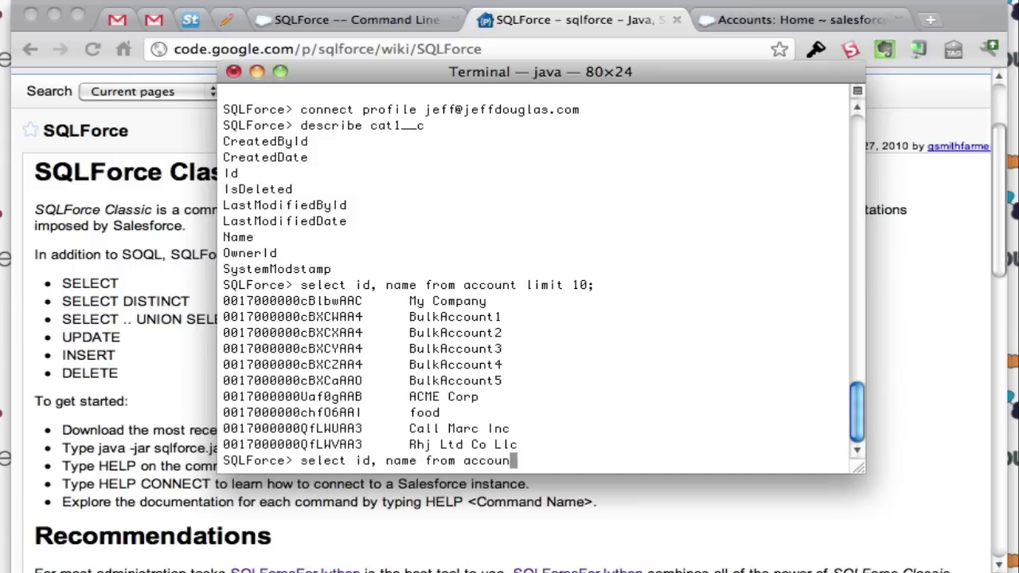
pyautogui.write('t limit output ')
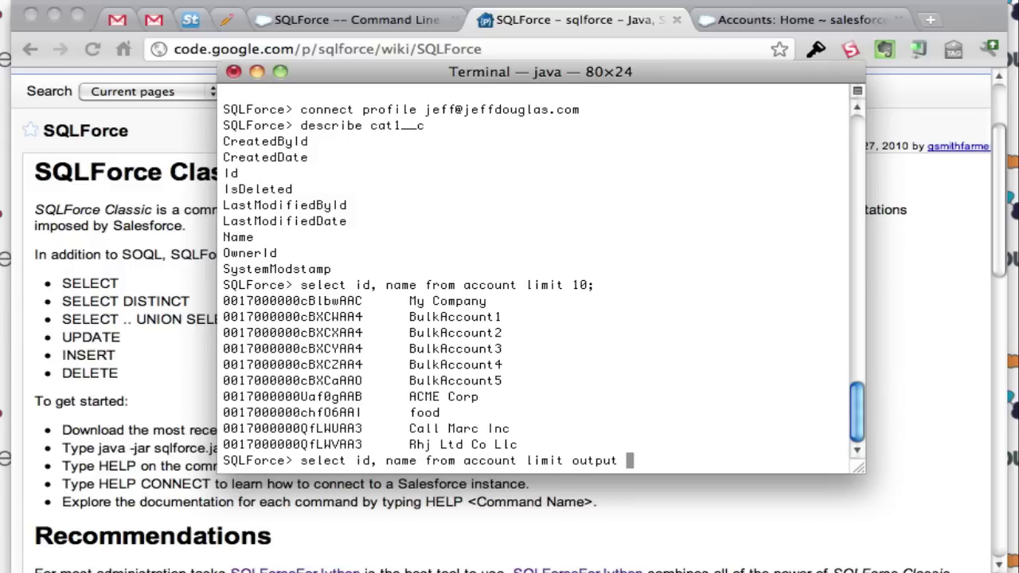
pyautogui.write("'/Users/Jeff/a")
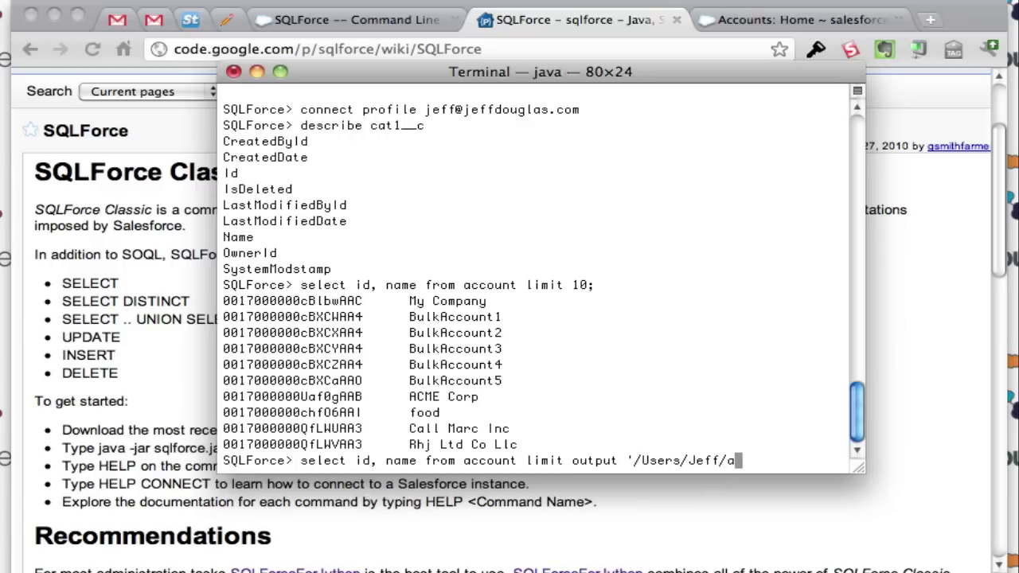
pyautogui.write("ccounts.txt';")
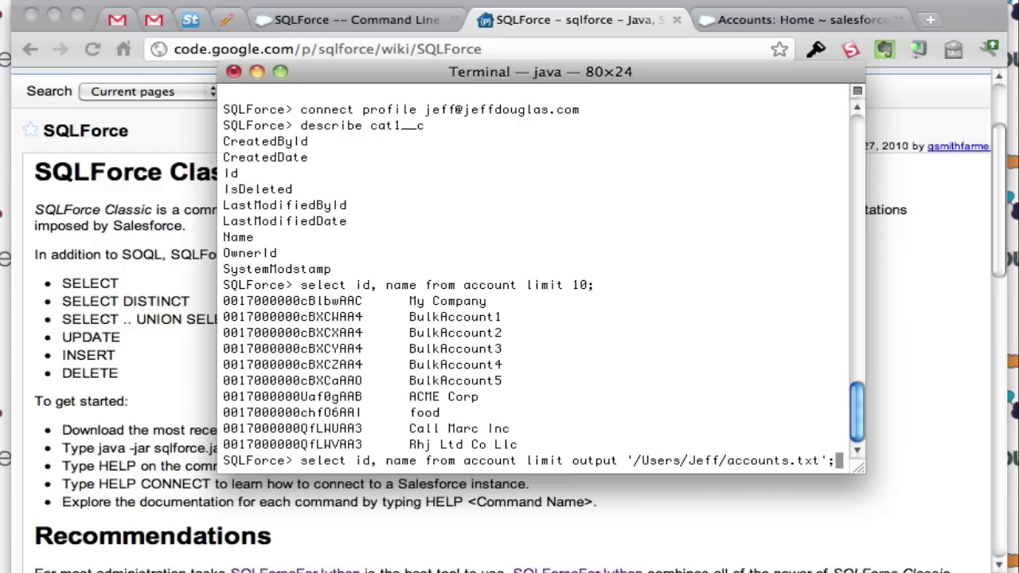
pyautogui.press('Return')
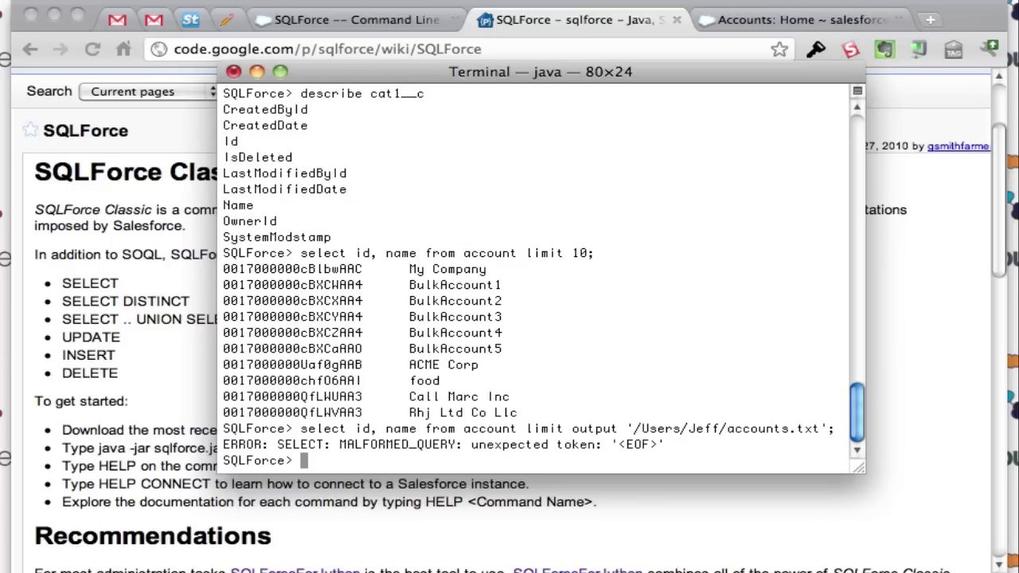
pyautogui.write('select id, name fro')
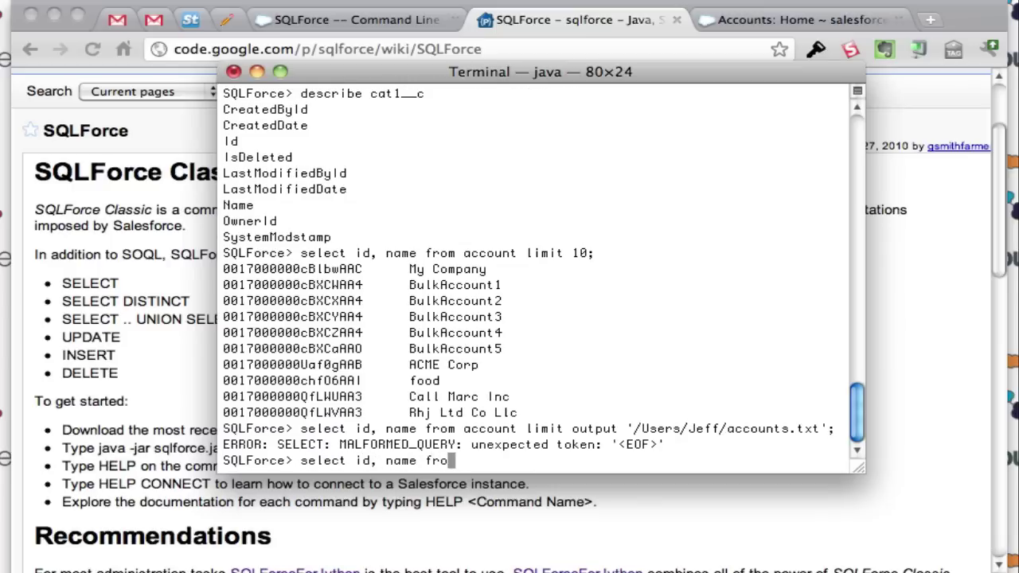
pyautogui.write('m account limit ')
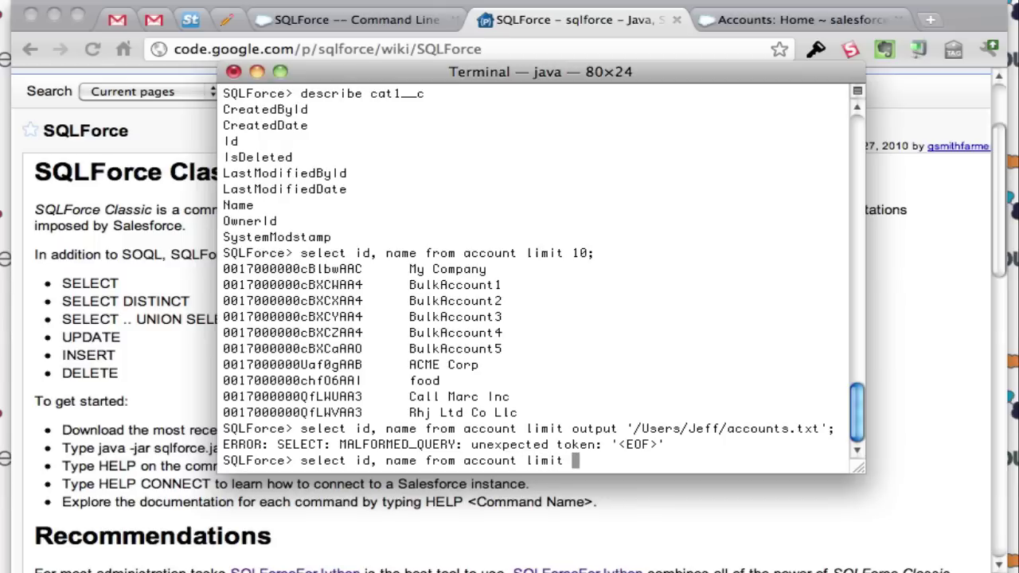
pyautogui.write("10 output 'Users")
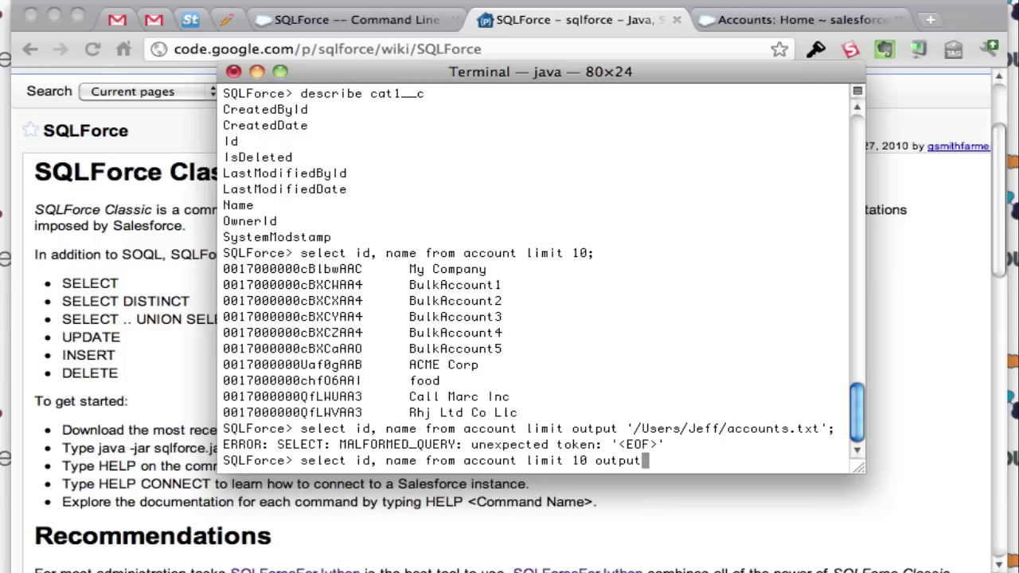
pyautogui.press('BackSpace')
pyautogui.press('BackSpace')
pyautogui.press('BackSpace')
pyautogui.press('BackSpace')
pyautogui.press('BackSpace')
pyautogui.write('/Users/Jeff')
pyautogui.press('BackSpace')
pyautogui.write('/')
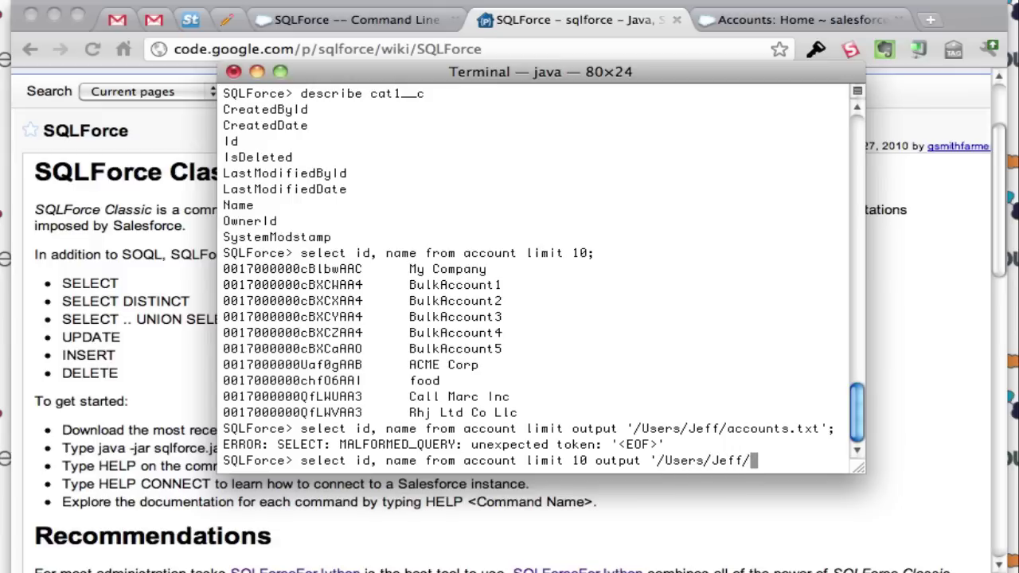
pyautogui.write('accounts.txt;')
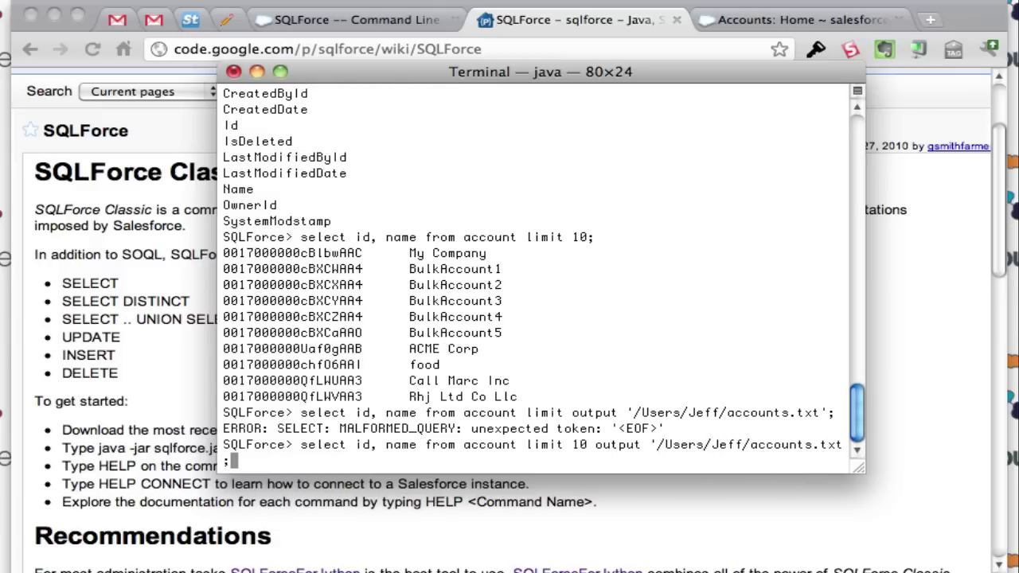
pyautogui.press('BackSpace')
pyautogui.write("';")
pyautogui.press('Return')
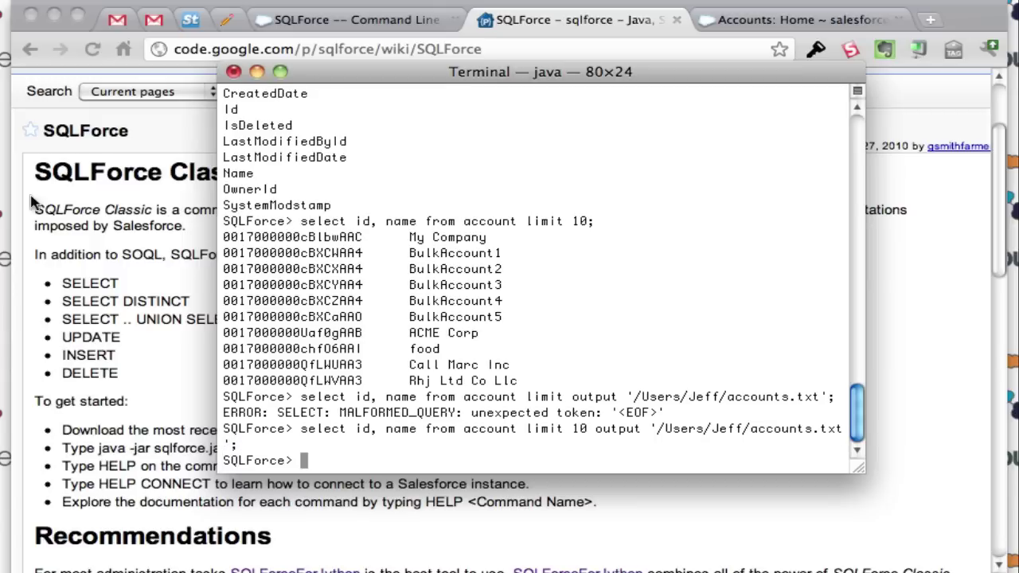
pyautogui.press('super+Tab')
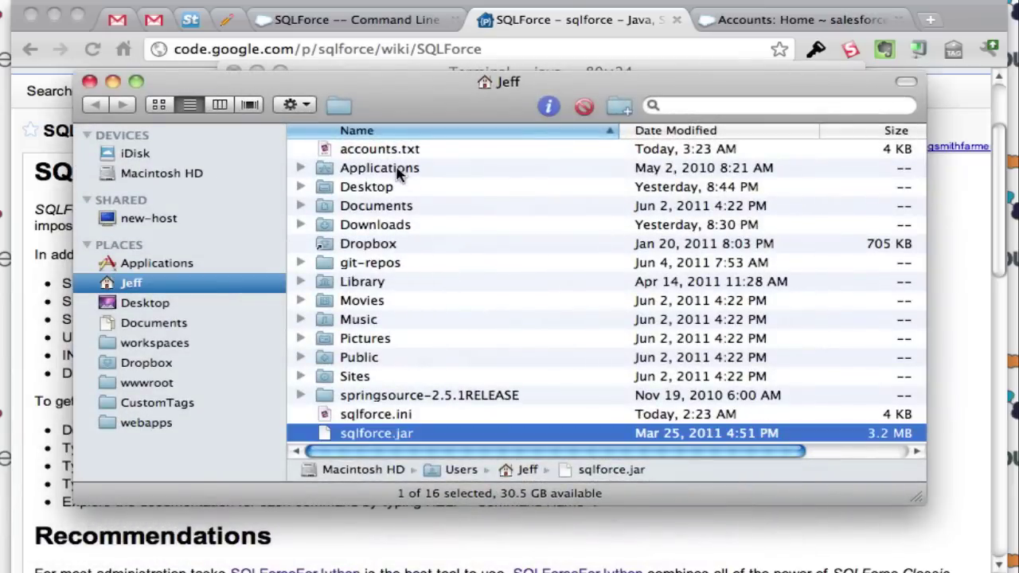
# Step: Open accounts.txt to check its 10 id-name rows, close it, and minimize Finder
pyautogui.click(393, 151)
pyautogui.doubleClick(393, 151)
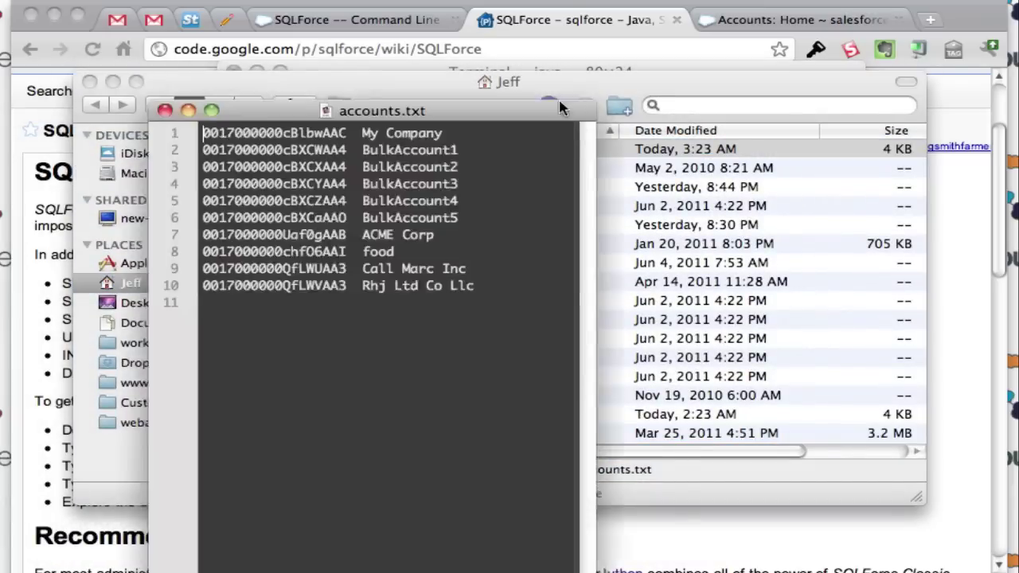
pyautogui.moveTo(560, 107); pyautogui.dragTo(617, 102)
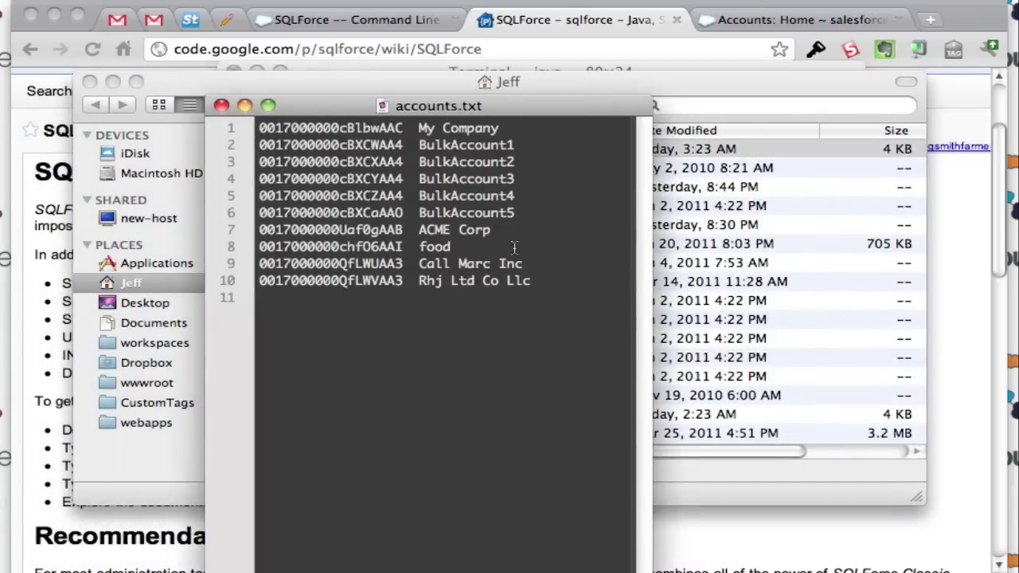
pyautogui.click(221, 106)
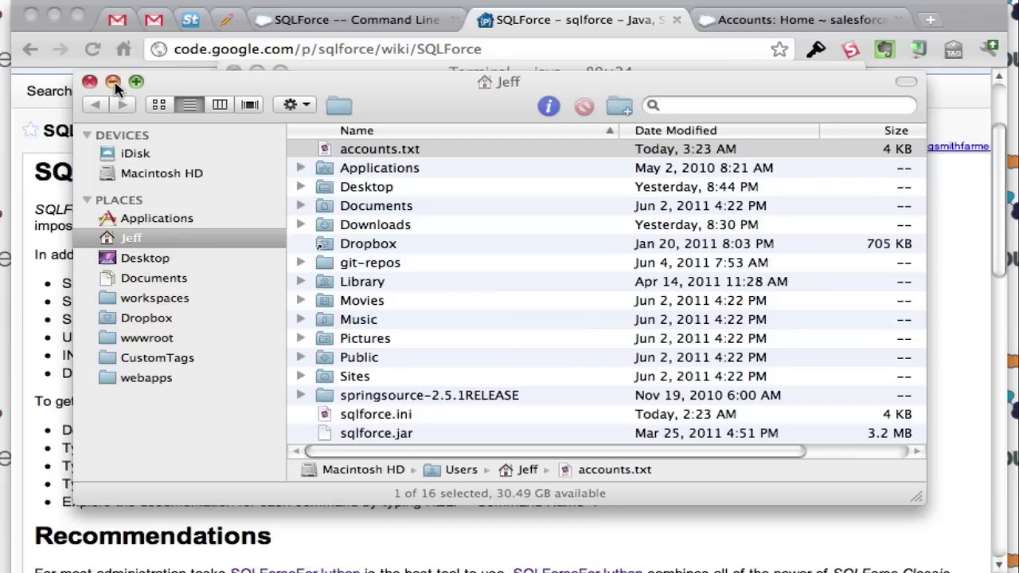
pyautogui.click(113, 82)
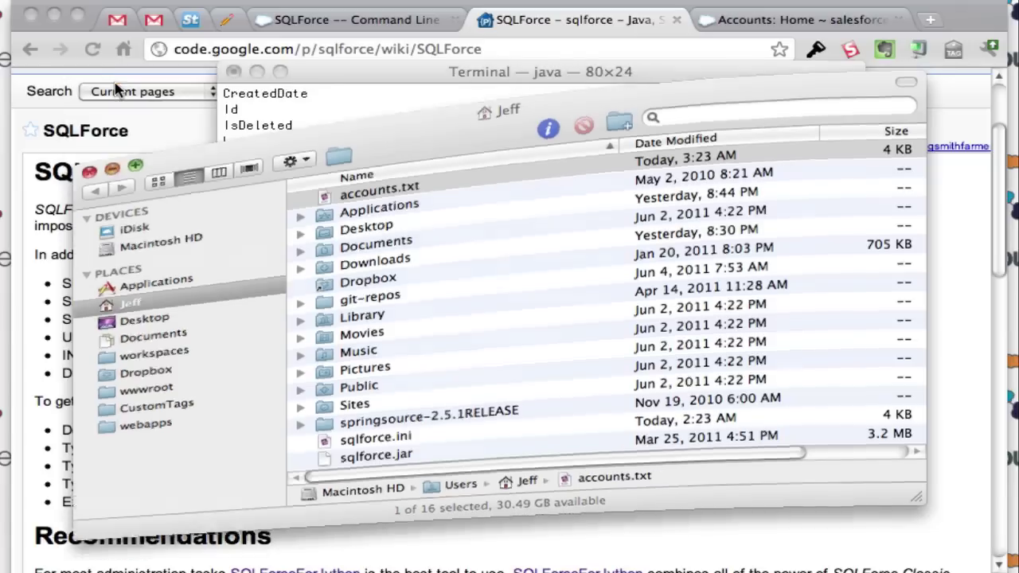
# Step: Query id and name from cat1__c, returning Category 1a, 1b and 1c rows
pyautogui.click(363, 228)
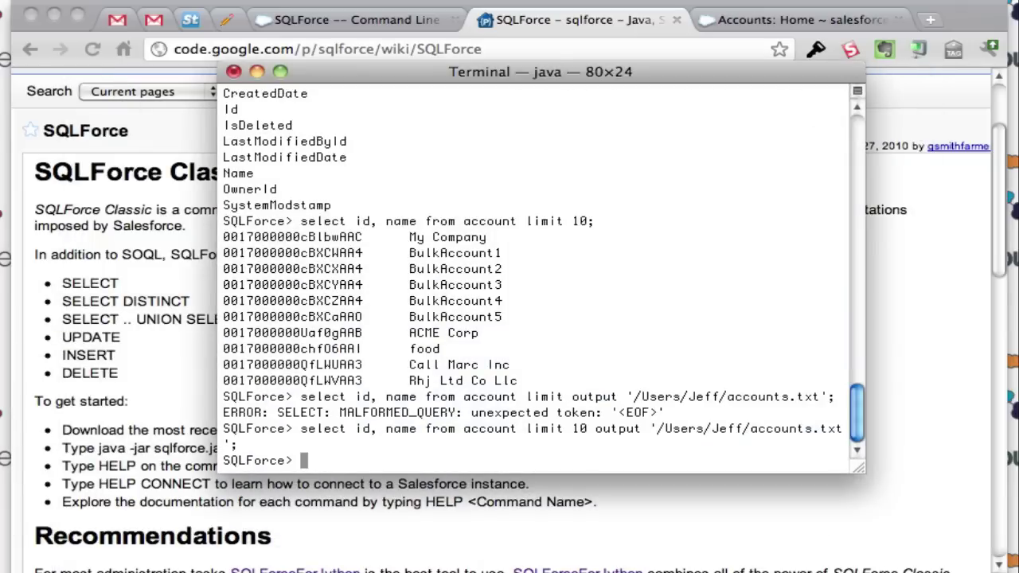
pyautogui.write('select id,')
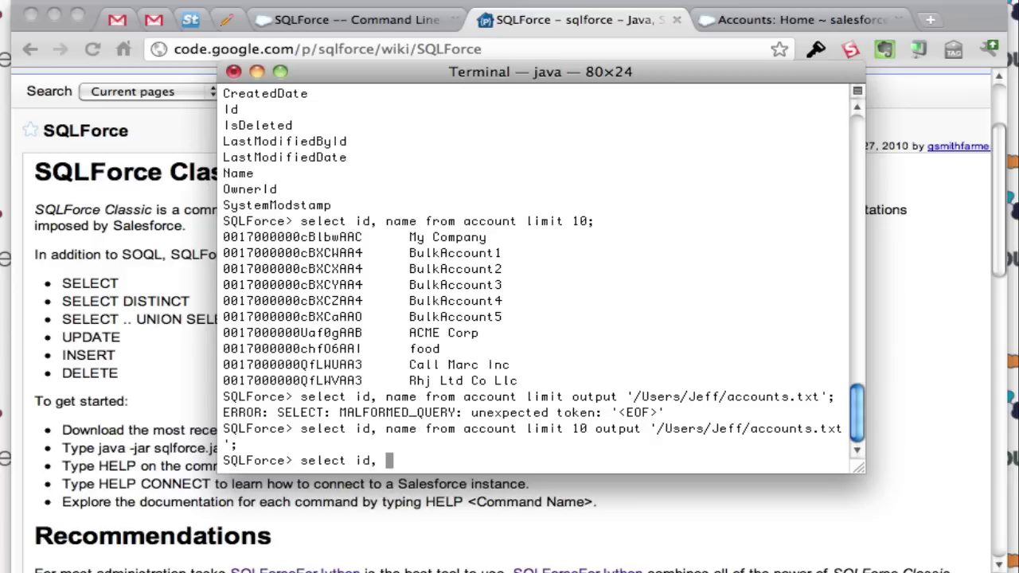
pyautogui.write(' name from cat')
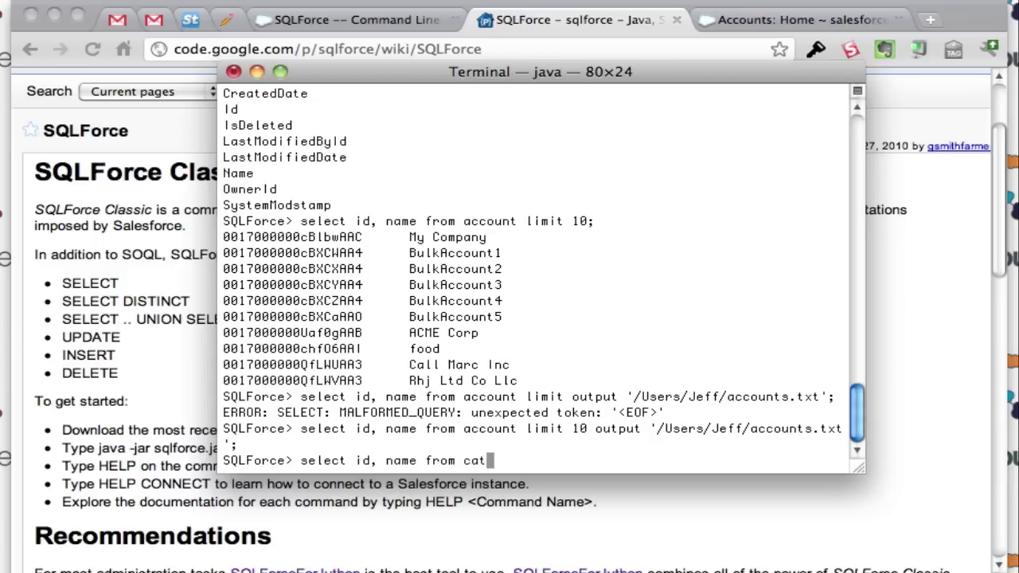
pyautogui.write('1__c')
pyautogui.press('Return')
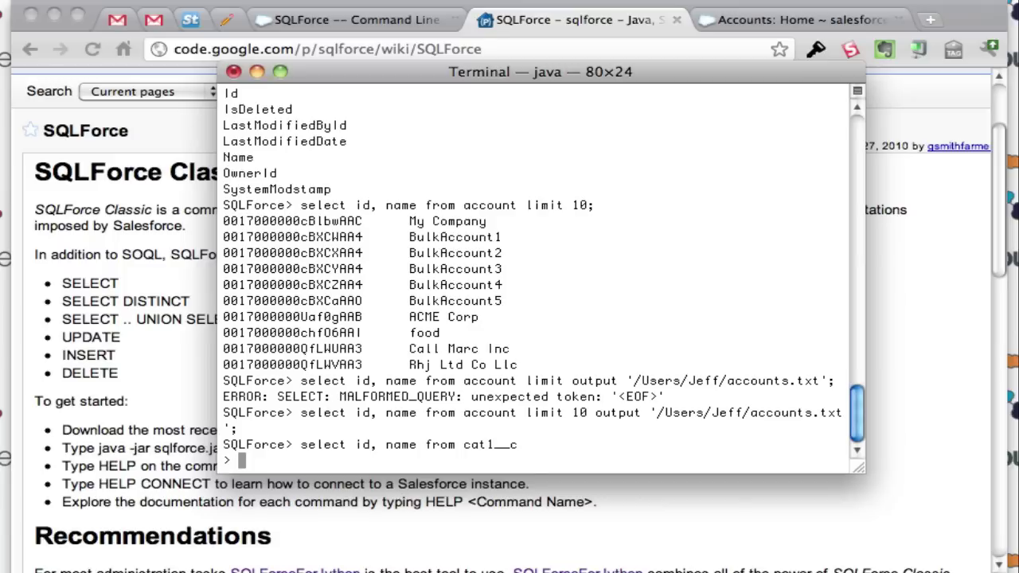
pyautogui.write(';')
pyautogui.press('Return')
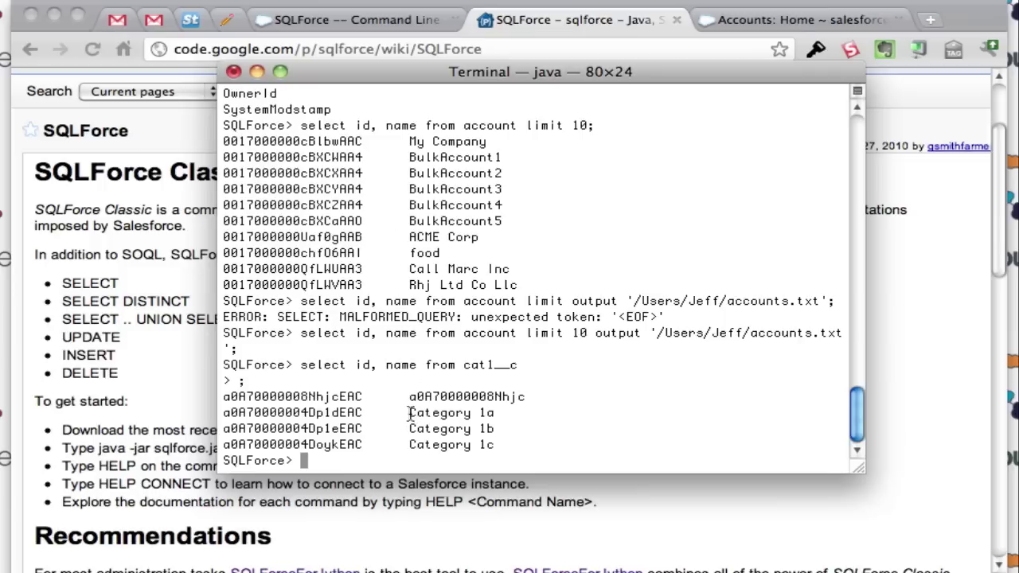
pyautogui.write('insert ')
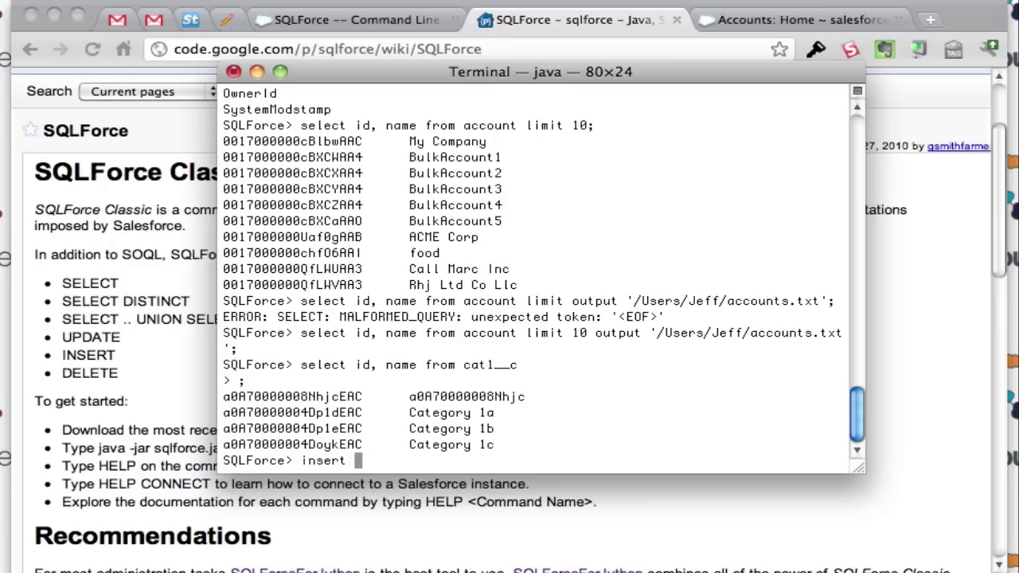
pyautogui.write('into accoun')
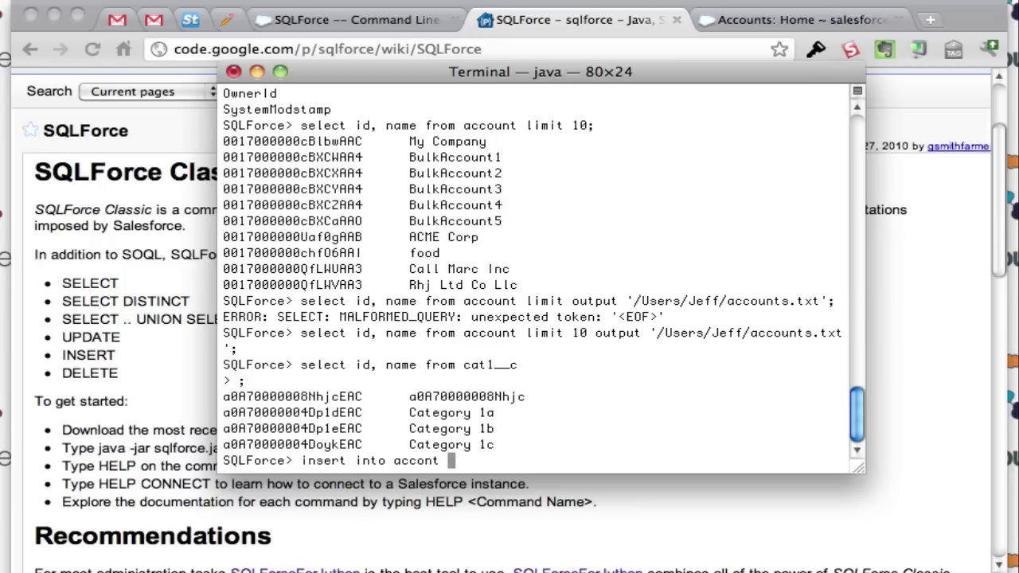
# Step: Run the insert copying the name 'Category 1a' from cat1__c into account
pyautogui.press('BackSpace')
pyautogui.press('BackSpace')
pyautogui.write('unt (name) s')
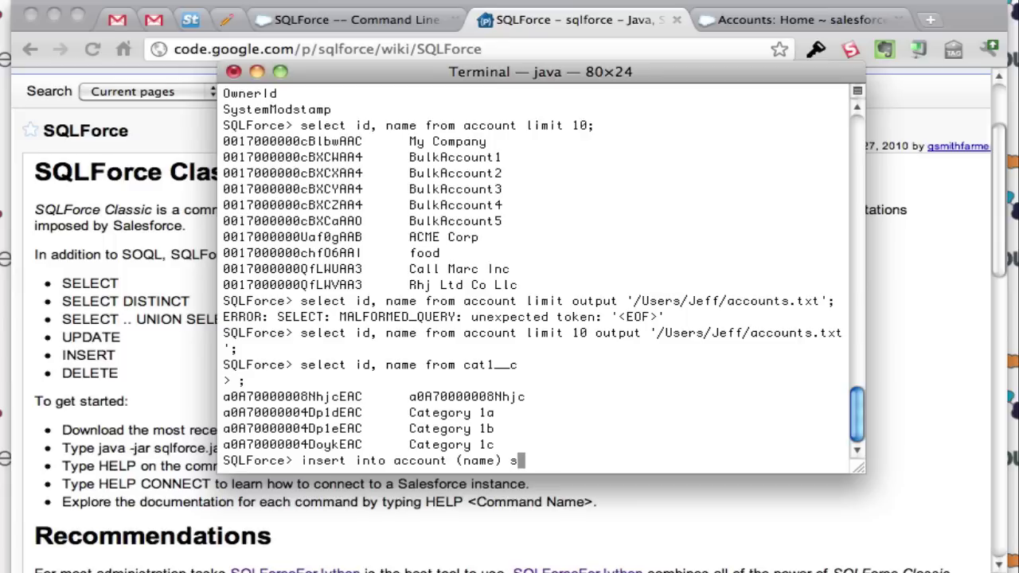
pyautogui.write('elect name f')
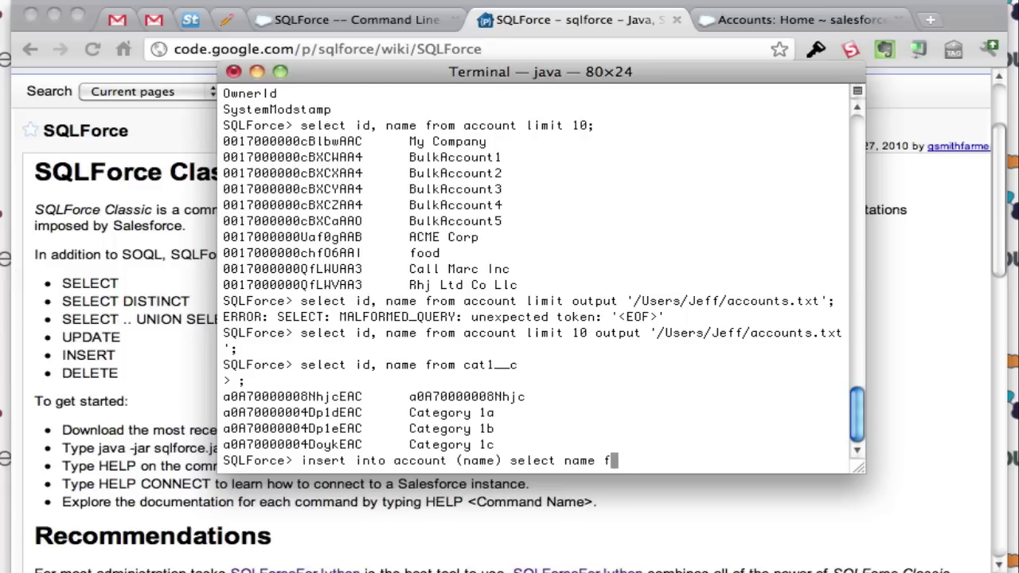
pyautogui.write('rom cat1__c where name ')
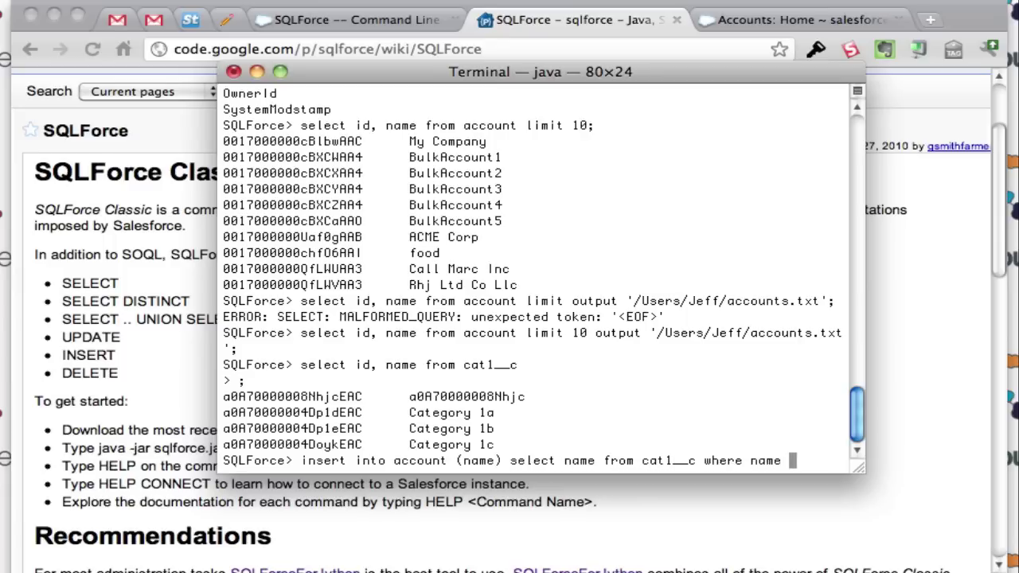
pyautogui.write("= 'Categ")
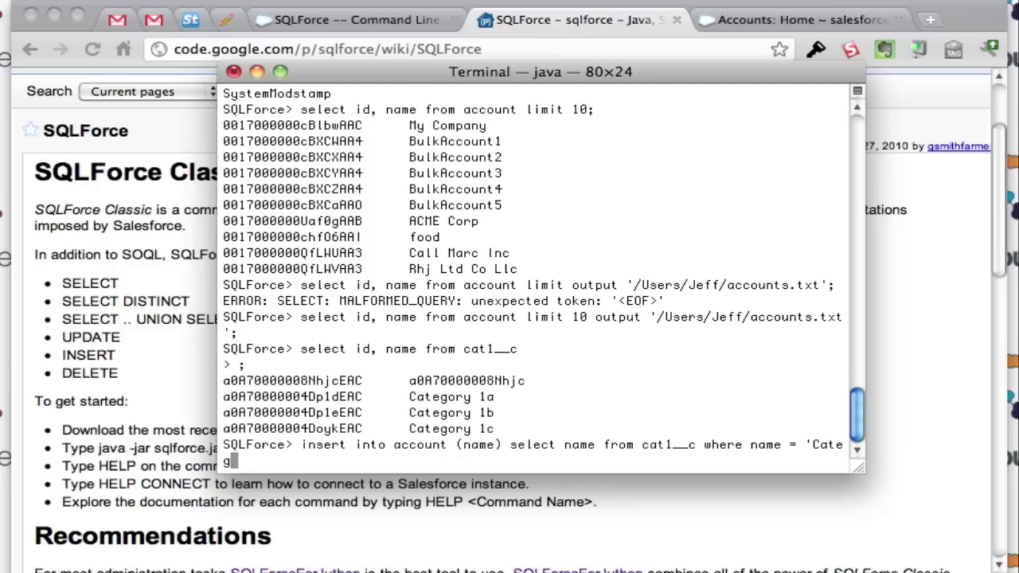
pyautogui.write("ory 1a';")
pyautogui.press('Return')
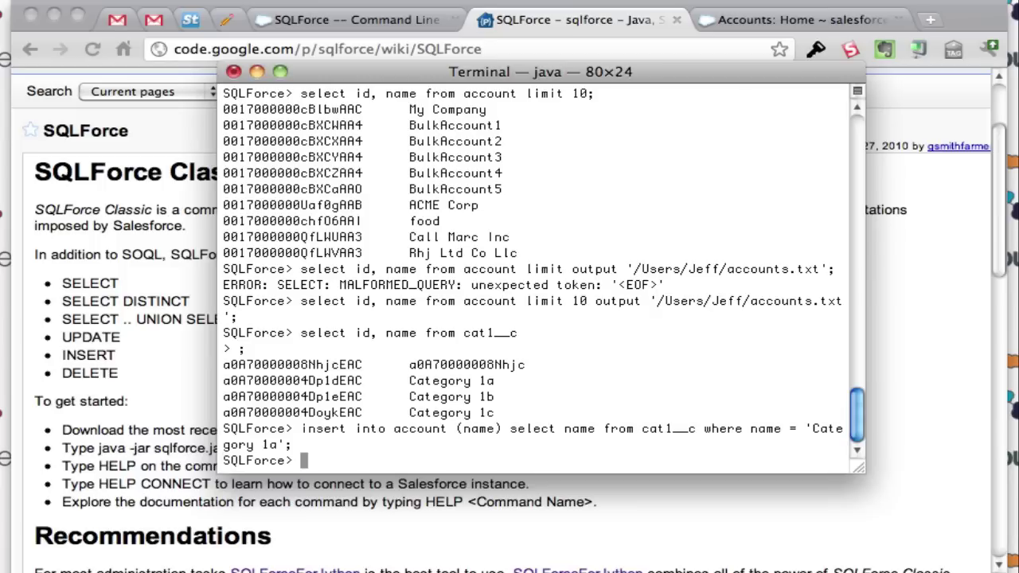
# Step: Select id and name from account where name = 'Category 1a', returning one matching row
pyautogui.write('see')
pyautogui.press('BackSpace')
pyautogui.write('lect id, name from accunt')
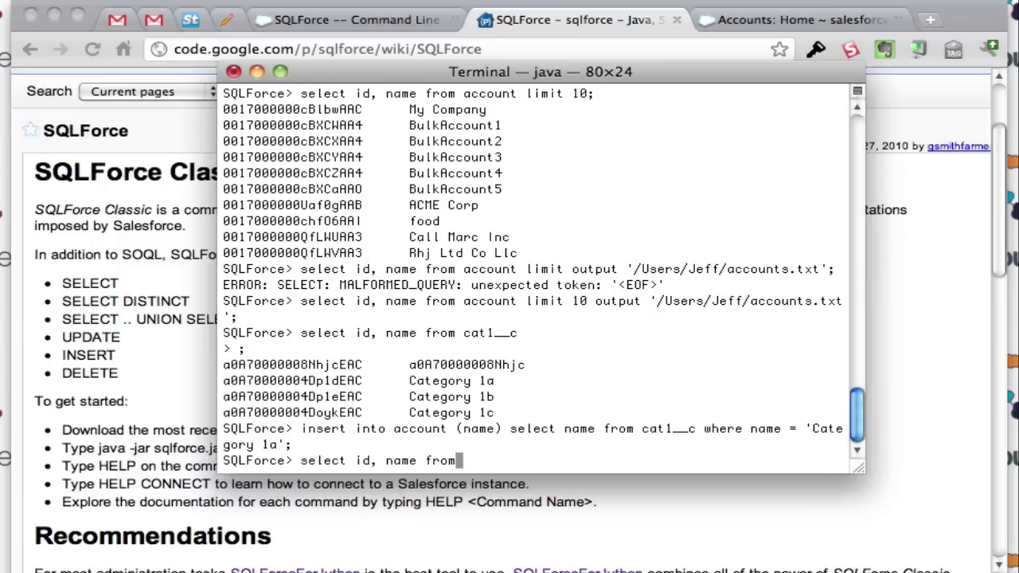
pyautogui.press('BackSpace')
pyautogui.press('BackSpace')
pyautogui.write("ount where name = '")
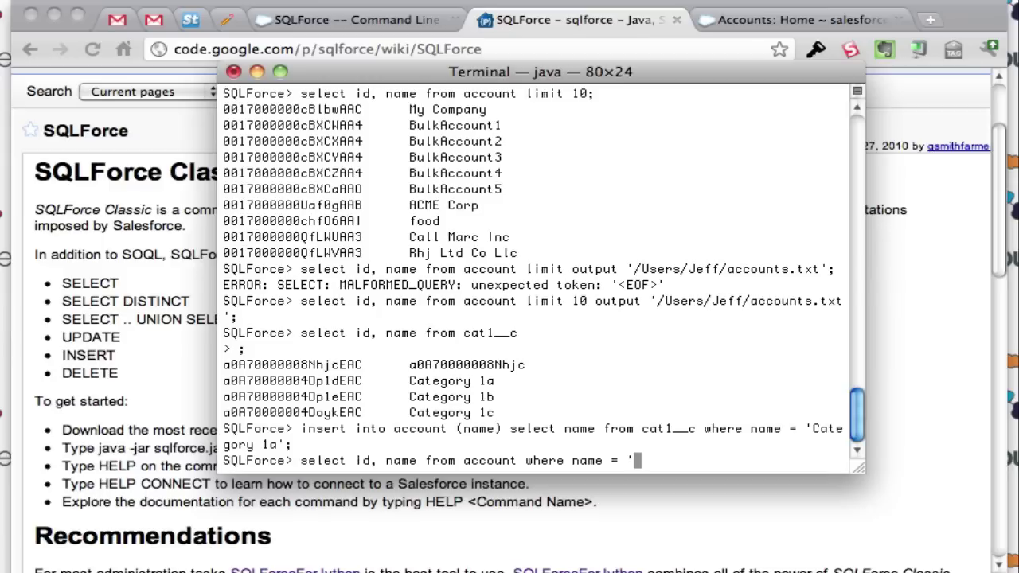
pyautogui.write('Category')
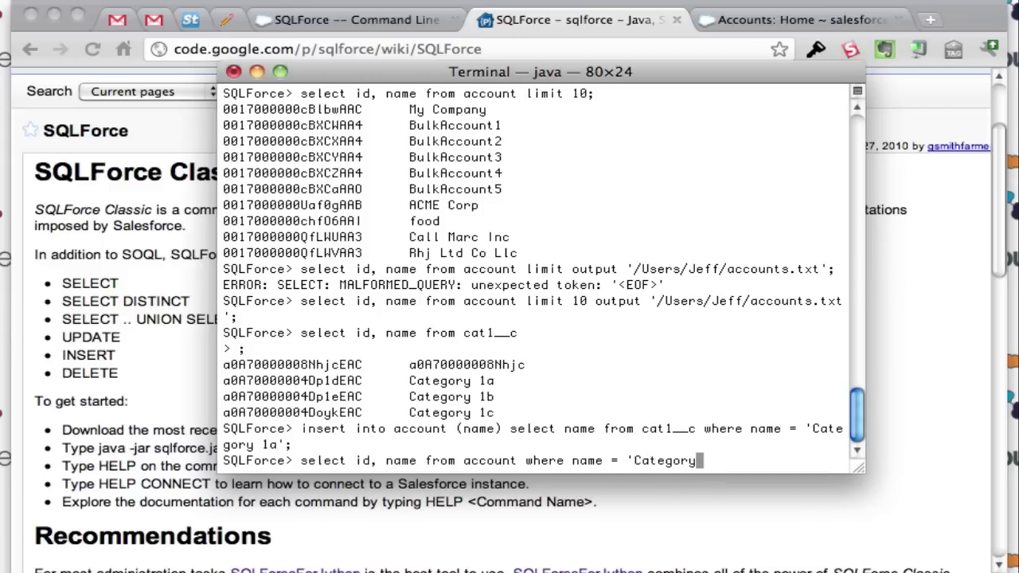
pyautogui.write(" 1a';")
pyautogui.press('Return')
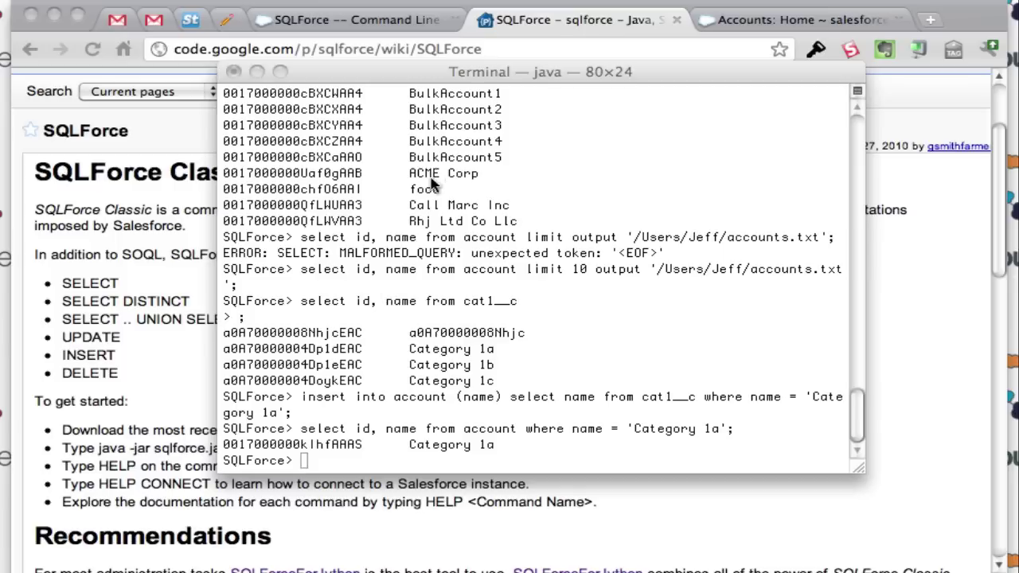
pyautogui.click(450, 78)
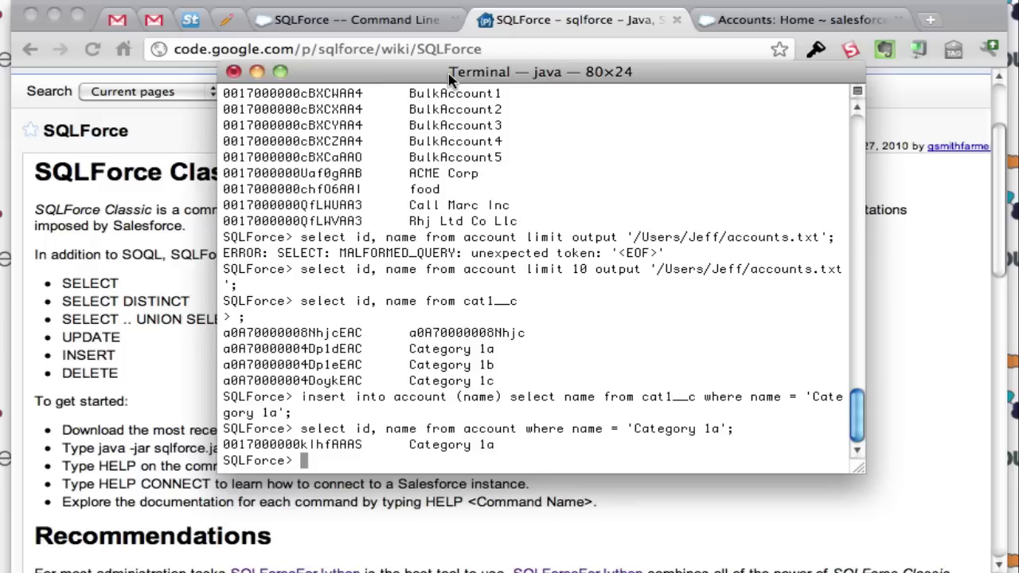
# Step: Query Category 1a's billingstreet and billingpostalcode, which come back empty, and start typing an update
pyautogui.write('select id, n')
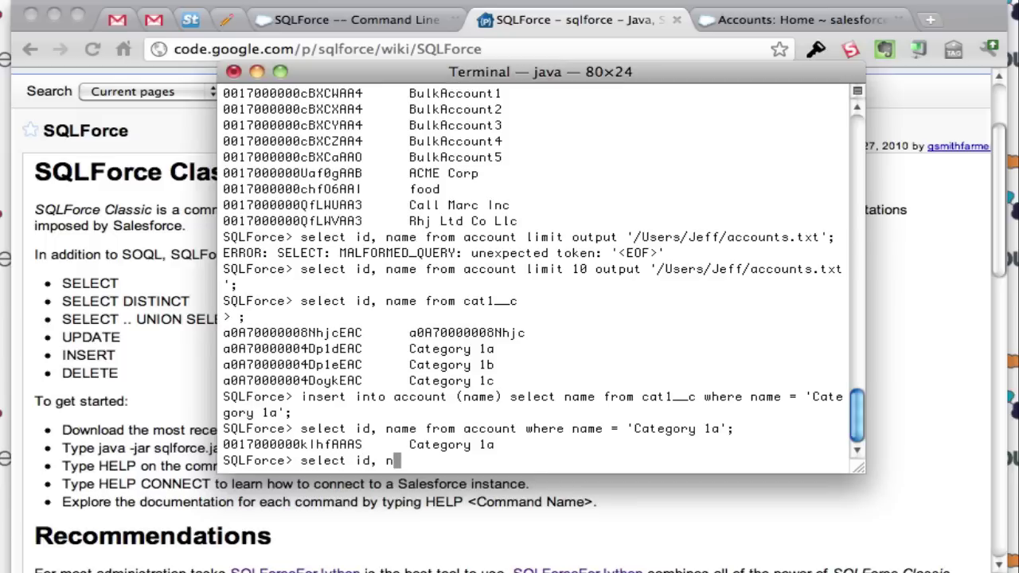
pyautogui.write('ame, billing')
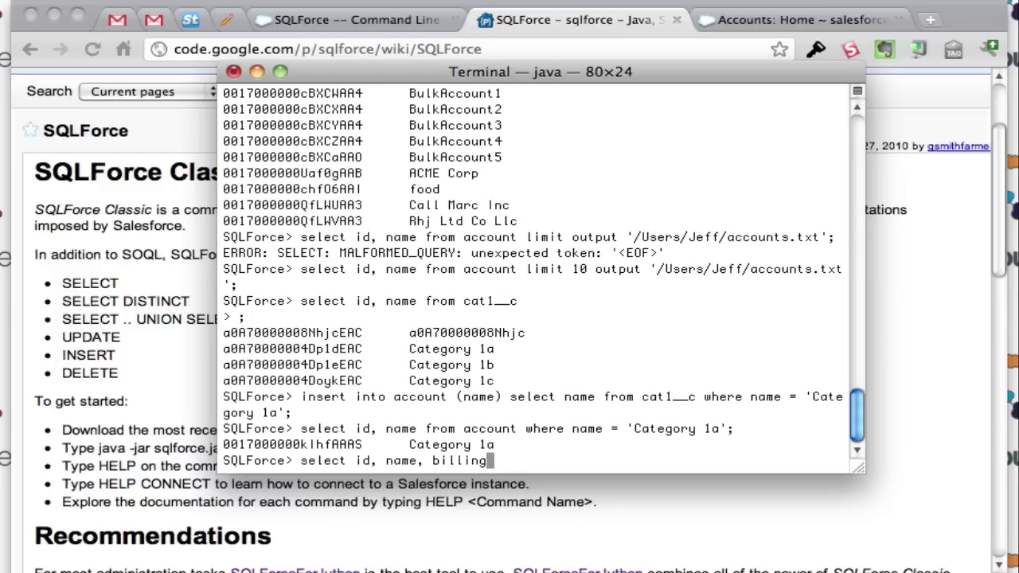
pyautogui.write('street, bi')
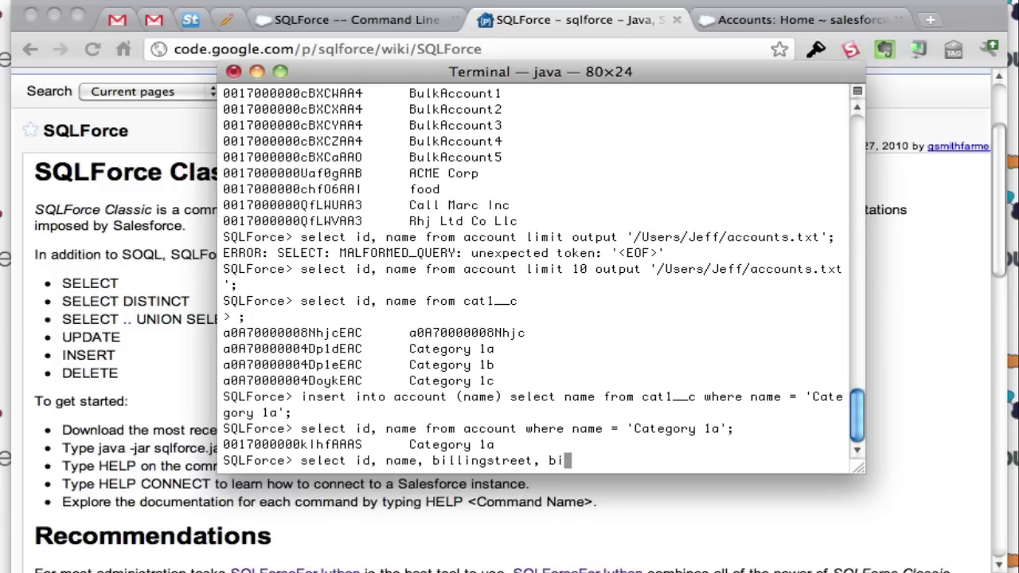
pyautogui.write('llingpotal')
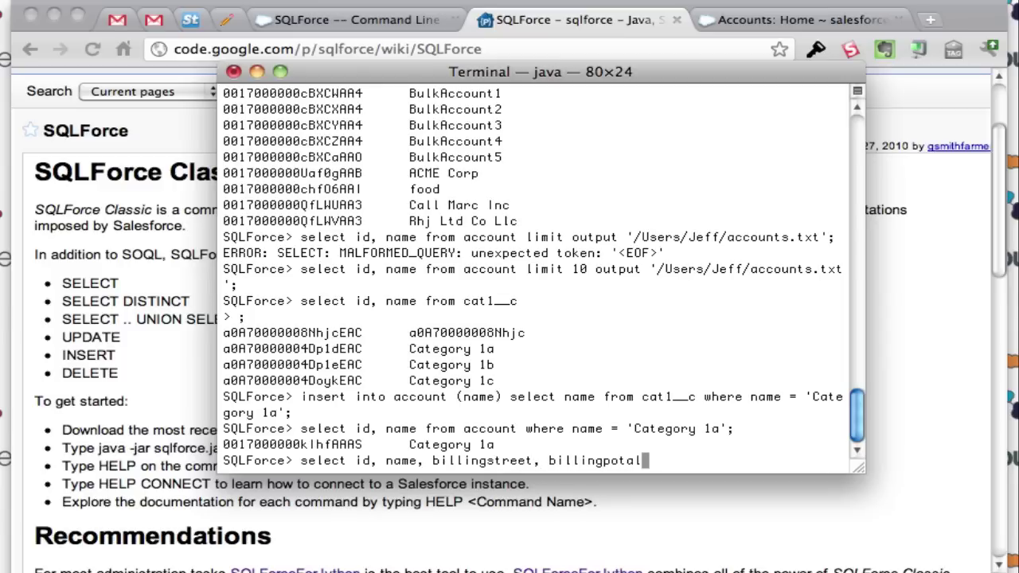
pyautogui.press('BackSpace')
pyautogui.press('BackSpace')
pyautogui.press('BackSpace')
pyautogui.write('stalcode f')
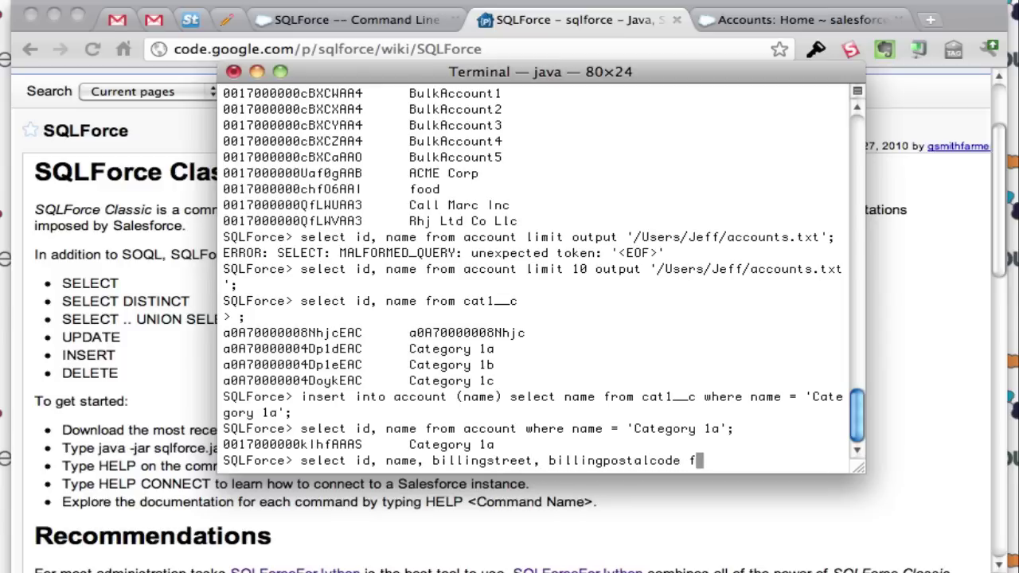
pyautogui.write('rom account w')
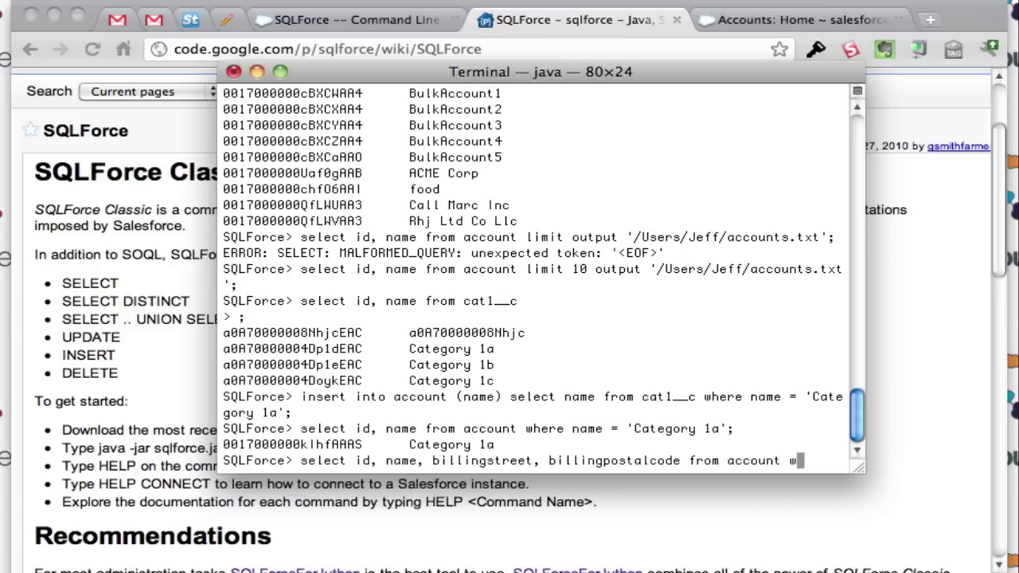
pyautogui.write("here name = '")
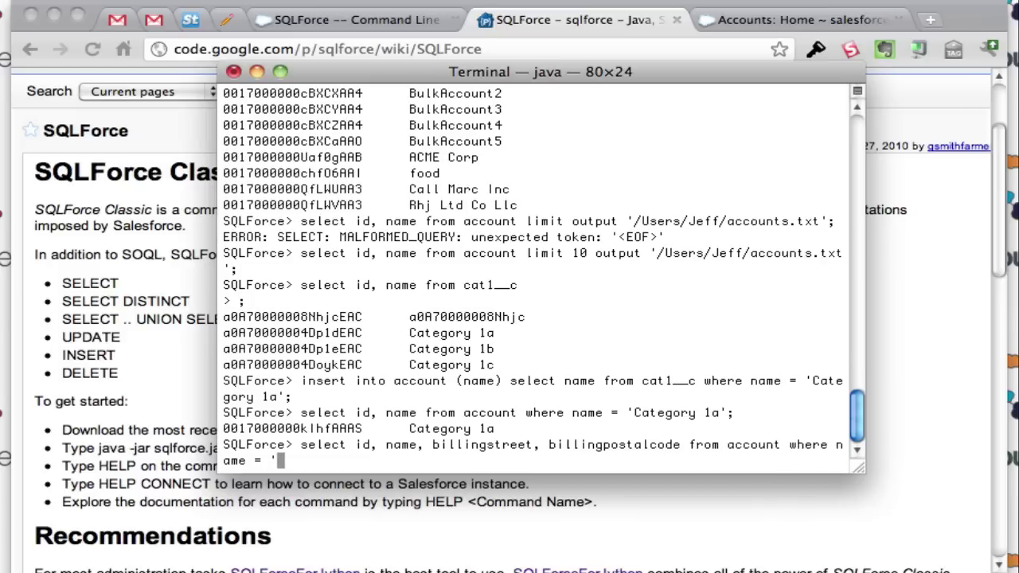
pyautogui.write("Category 1a';")
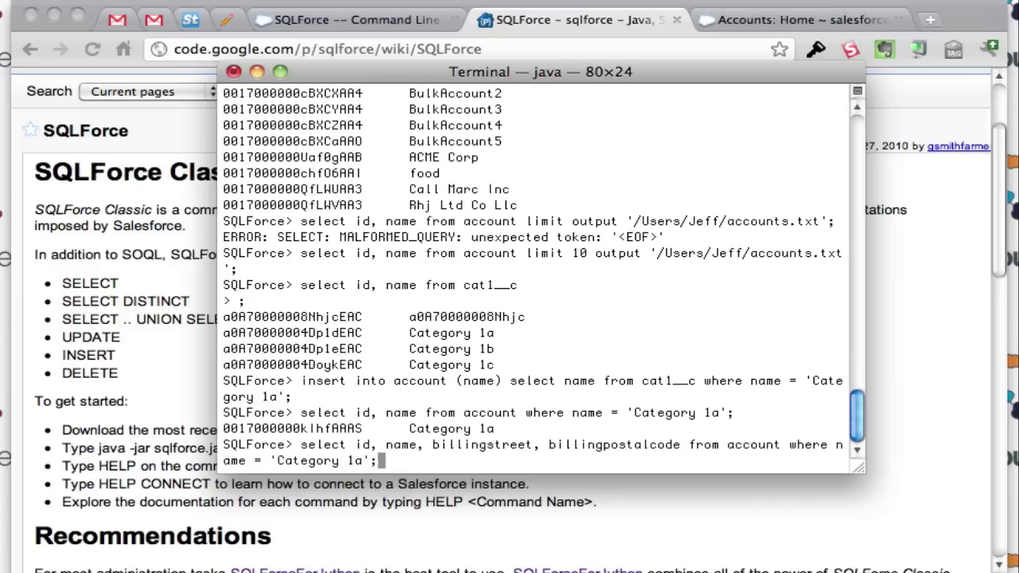
pyautogui.press('Return')
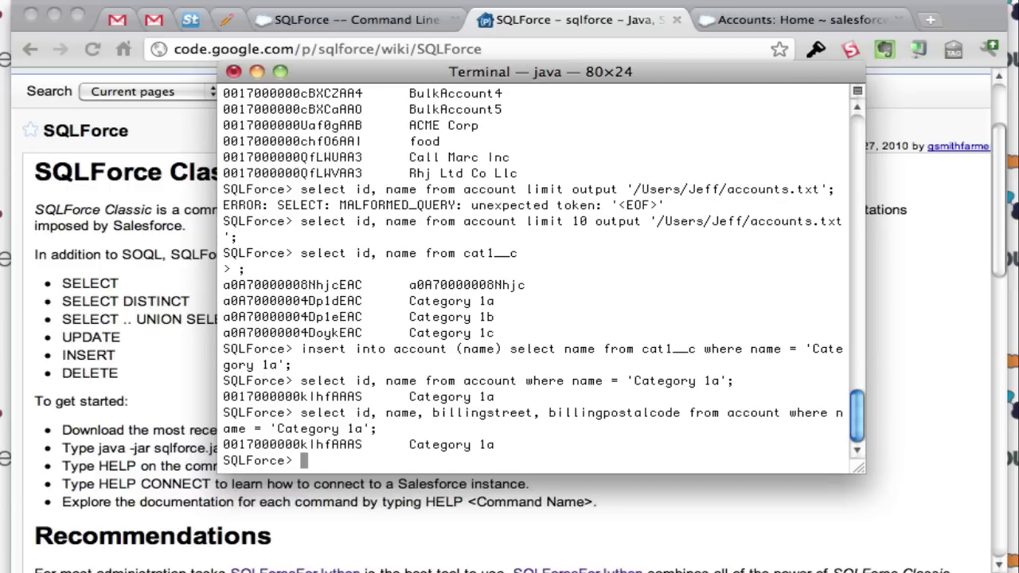
pyautogui.write('update acc')
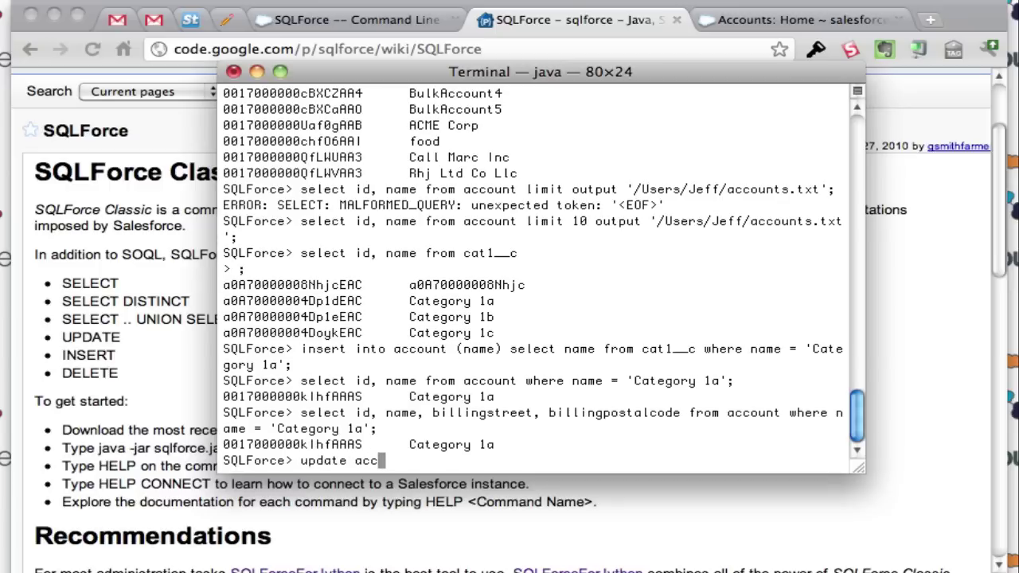
pyautogui.write('ount set billingstreet')
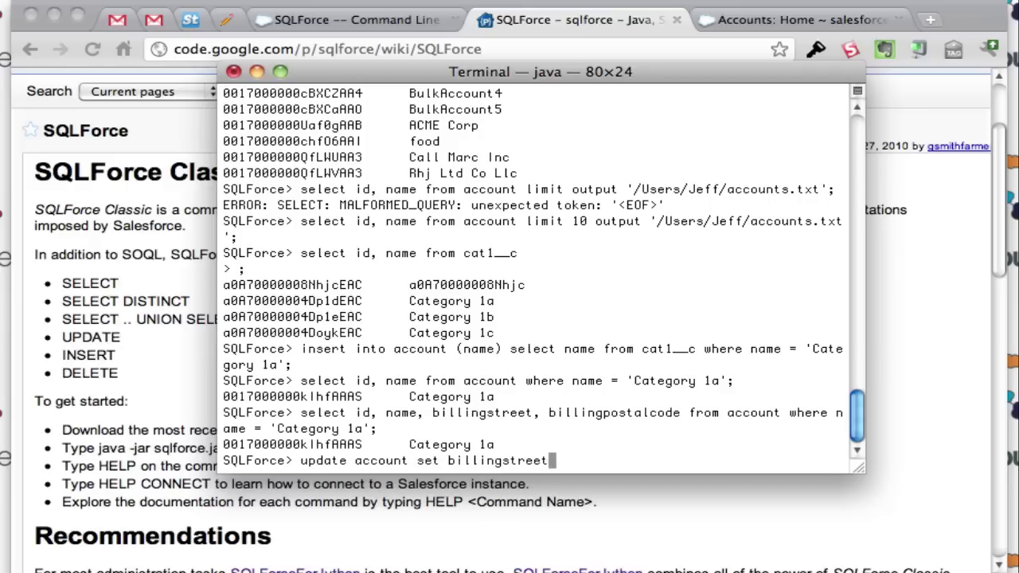
pyautogui.write(" = '111 Main St")
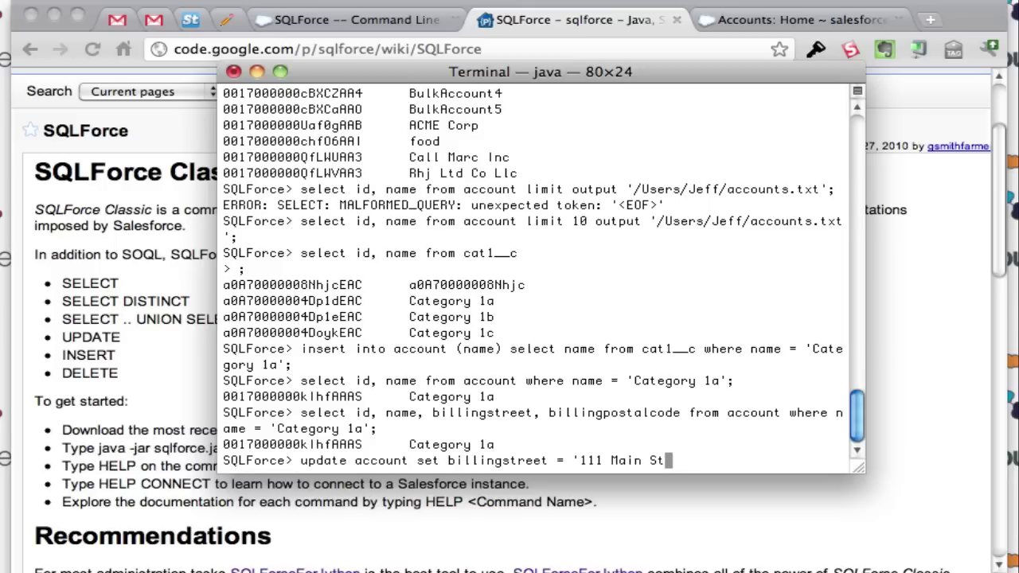
pyautogui.write("', billing postalcode")
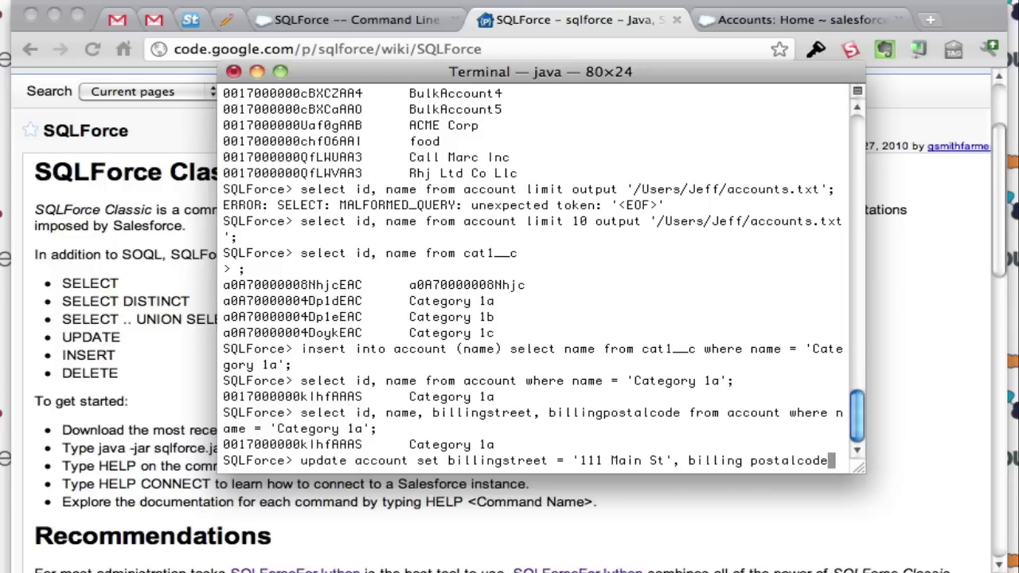
pyautogui.write(" = '11111")
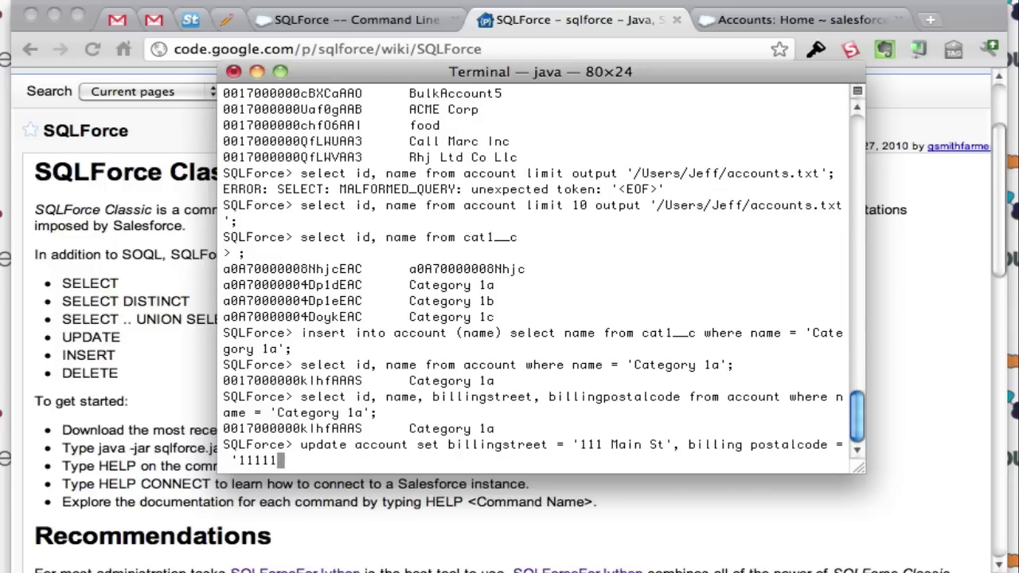
pyautogui.write("' where name = '")
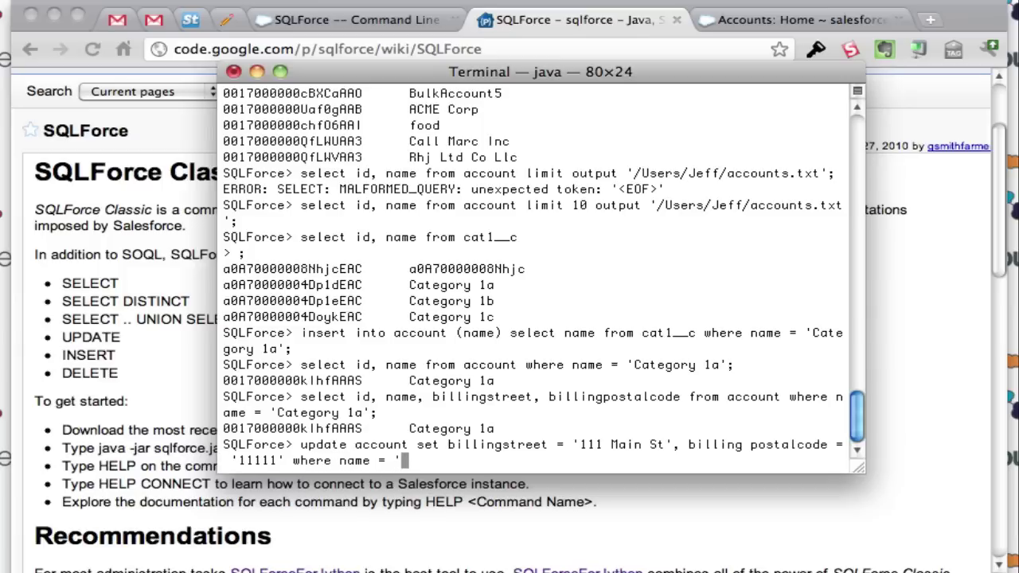
pyautogui.write('Category 1')
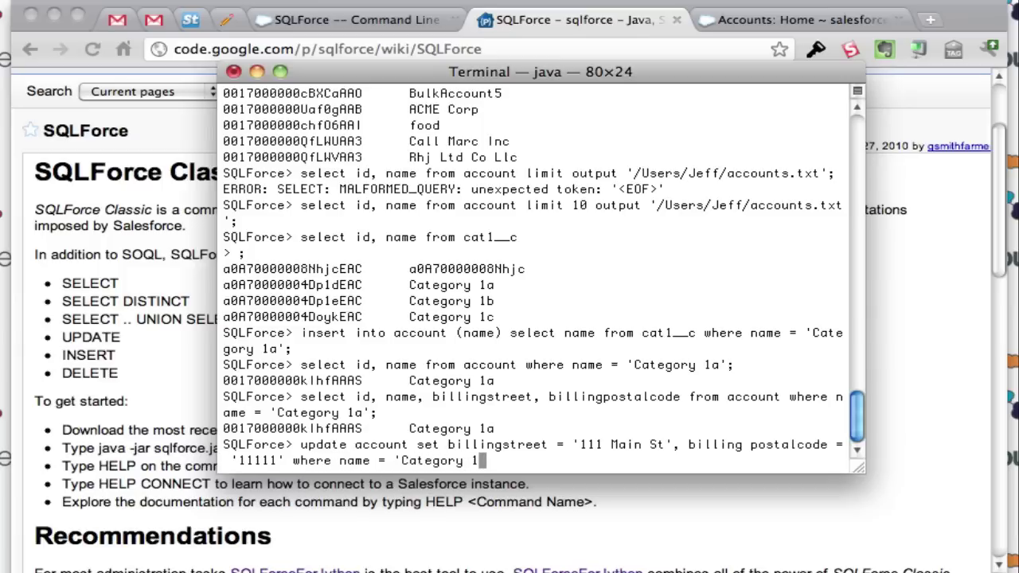
pyautogui.write("a';")
# Step: Run the update setting billing street '111 Main St' and postal code '11111'; it is rejected with an '=' error
pyautogui.press('Left')
pyautogui.press('BackSpace')
pyautogui.press('BackSpace')
pyautogui.press('BackSpace')
pyautogui.press('BackSpace')
pyautogui.press('BackSpace')
pyautogui.press('BackSpace')
pyautogui.press('BackSpace')
pyautogui.press('BackSpace')
pyautogui.press('BackSpace')
pyautogui.press('BackSpace')
pyautogui.press('BackSpace')
pyautogui.press('BackSpace')
pyautogui.press('BackSpace')
pyautogui.press('BackSpace')
pyautogui.press('BackSpace')
pyautogui.press('BackSpace')
pyautogui.press('BackSpace')
pyautogui.press('BackSpace')
pyautogui.press('BackSpace')
pyautogui.press('BackSpace')
pyautogui.press('BackSpace')
pyautogui.press('BackSpace')
pyautogui.press('BackSpace')
pyautogui.press('BackSpace')
pyautogui.press('BackSpace')
pyautogui.press('BackSpace')
pyautogui.press('BackSpace')
pyautogui.press('BackSpace')
pyautogui.press('BackSpace')
pyautogui.press('BackSpace')
pyautogui.press('BackSpace')
pyautogui.press('BackSpace')
pyautogui.press('BackSpace')
pyautogui.press('BackSpace')
pyautogui.press('BackSpace')
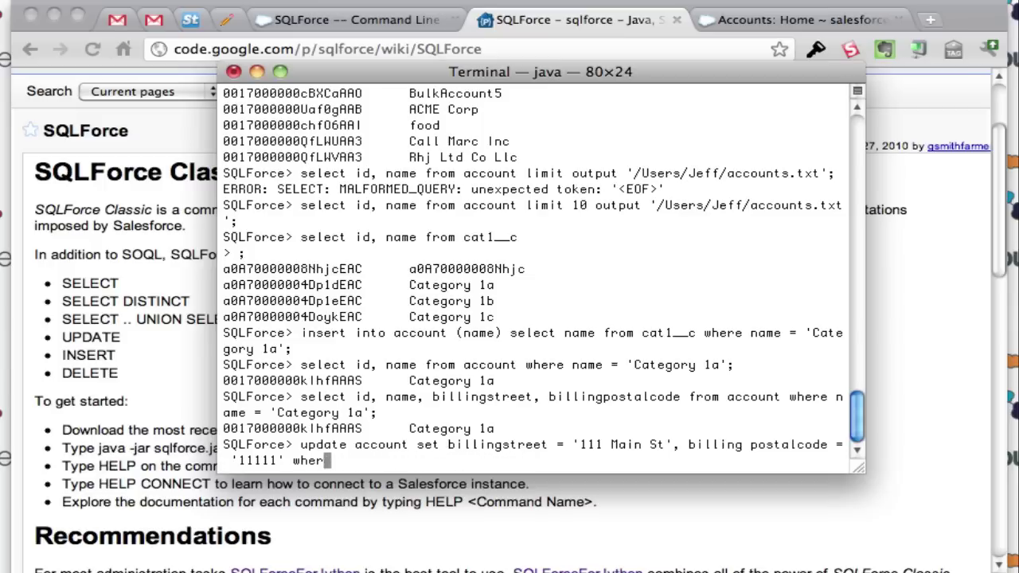
pyautogui.press('BackSpace')
pyautogui.press('BackSpace')
pyautogui.press('BackSpace')
pyautogui.press('BackSpace')
pyautogui.press('BackSpace')
pyautogui.press('BackSpace')
pyautogui.press('BackSpace')
pyautogui.press('BackSpace')
pyautogui.press('BackSpace')
pyautogui.press('BackSpace')
pyautogui.press('BackSpace')
pyautogui.press('BackSpace')
pyautogui.press('BackSpace')
pyautogui.press('BackSpace')
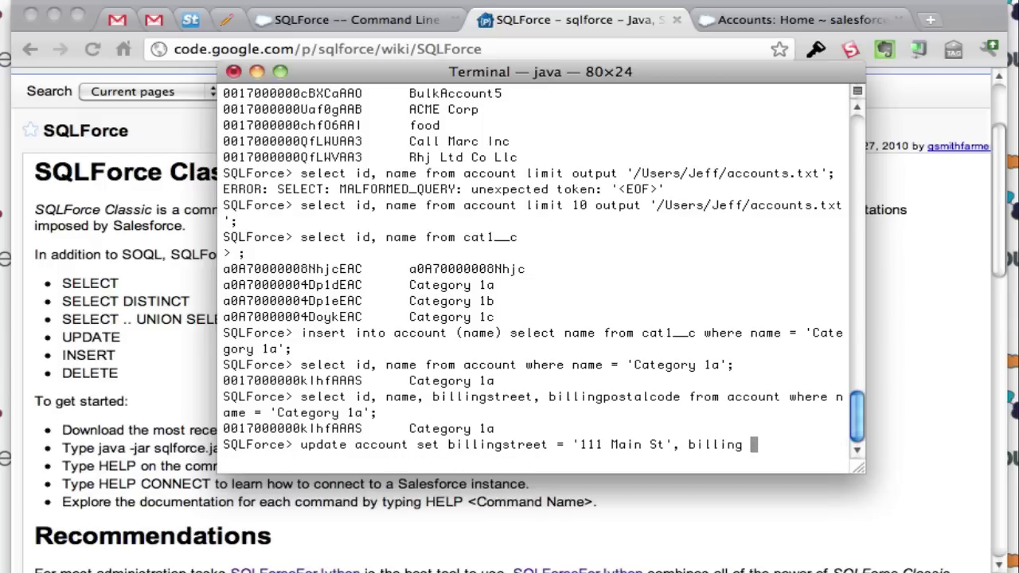
pyautogui.write('postal ')
pyautogui.write("ode = '1")
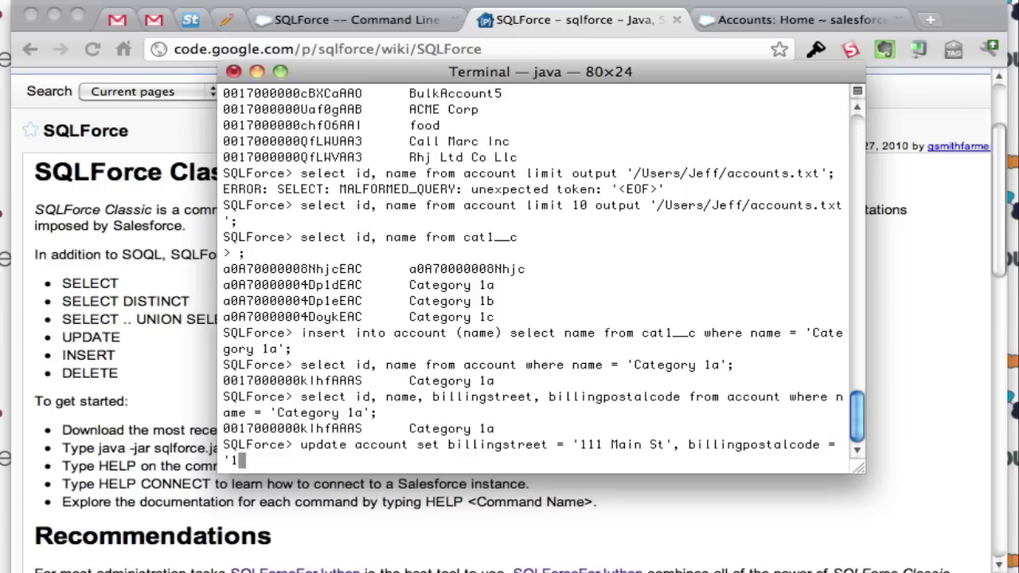
pyautogui.write("1111' where ")
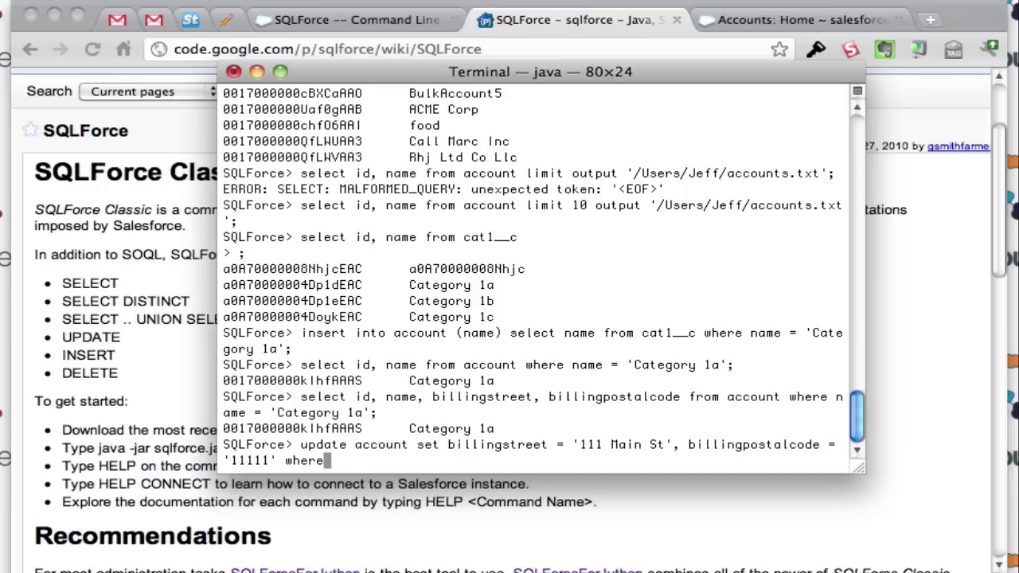
pyautogui.write('n')
pyautogui.press('BackSpace')
pyautogui.press('BackSpace')
pyautogui.press('BackSpace')
pyautogui.press('BackSpace')
pyautogui.press('BackSpace')
pyautogui.press('BackSpace')
pyautogui.press('BackSpace')
pyautogui.write("where name = 'Cate")
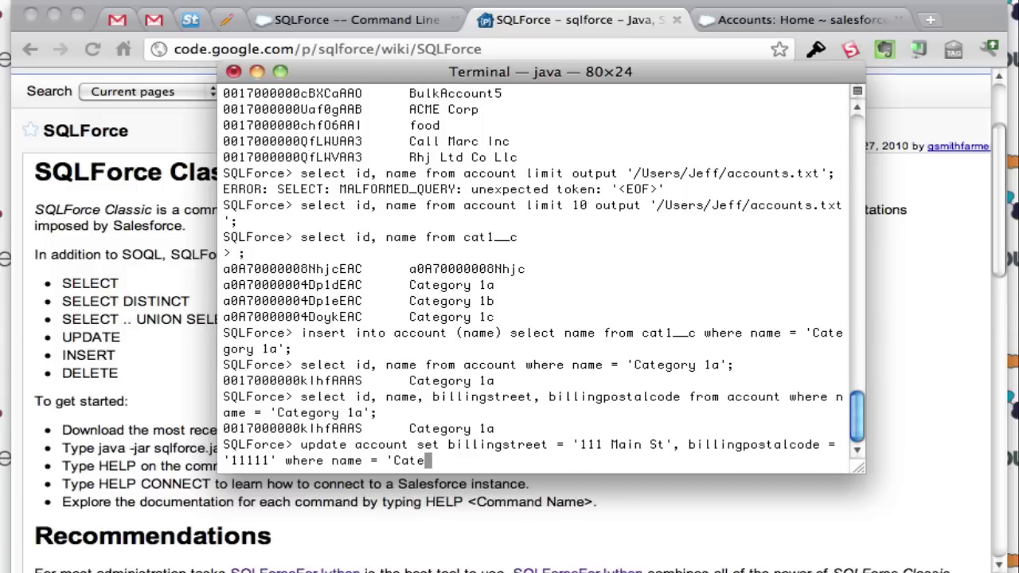
pyautogui.write("gory 1a';")
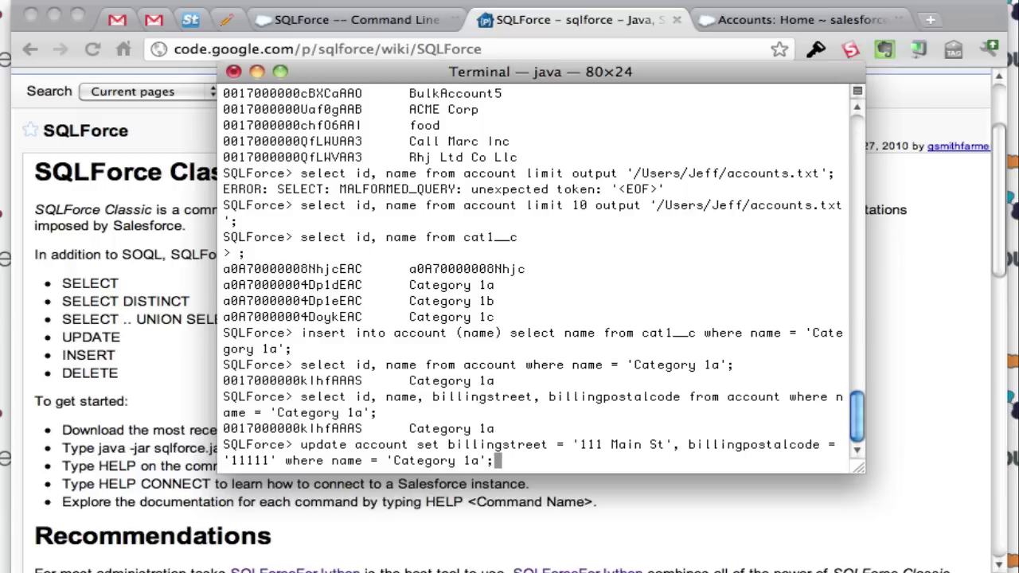
pyautogui.press('Return')
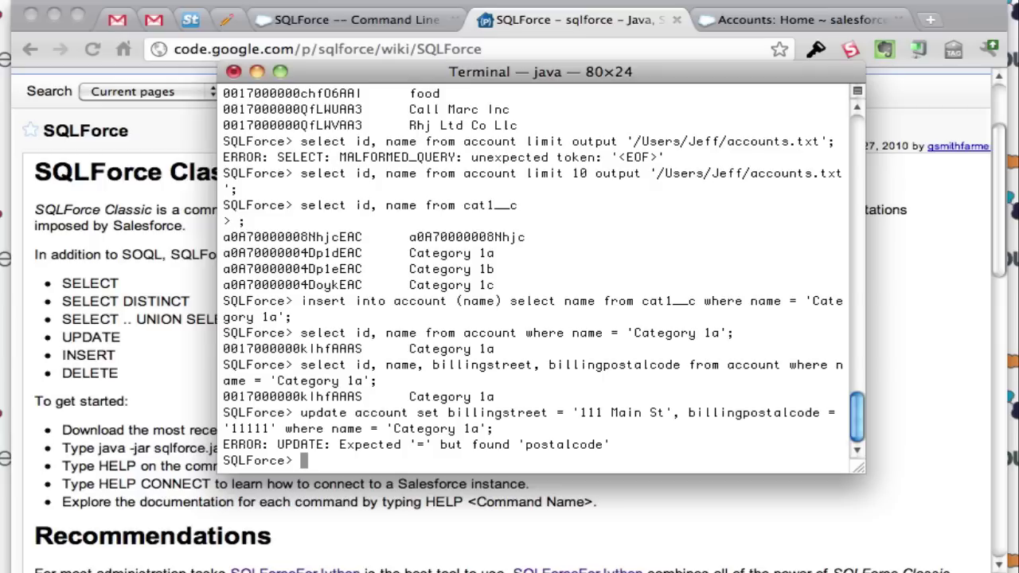
# Step: Run a corrected update giving Category 1a billingstreet '111 Main' and billingpostalcode '11111'
pyautogui.write('update account s')
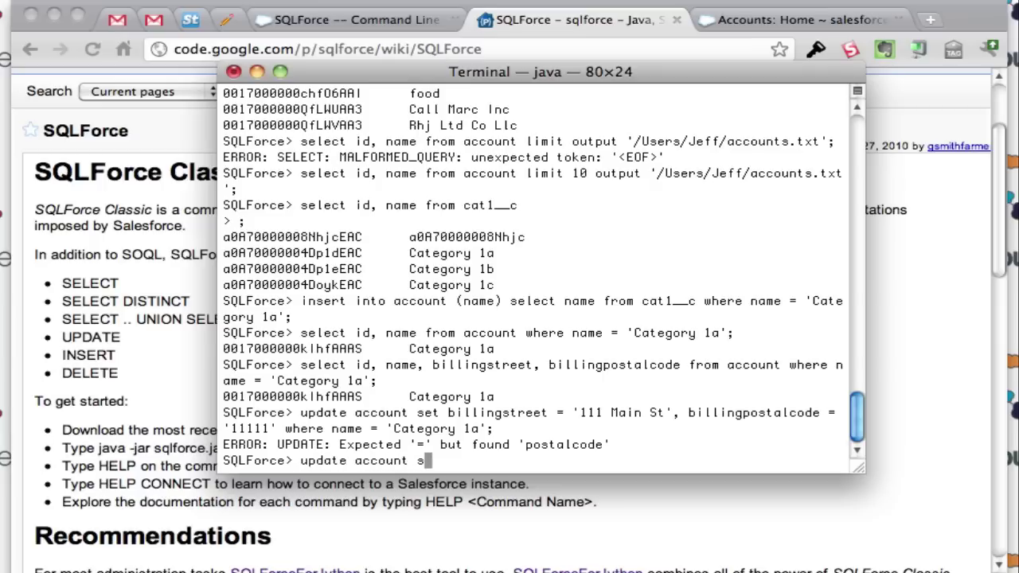
pyautogui.write('et billingstr')
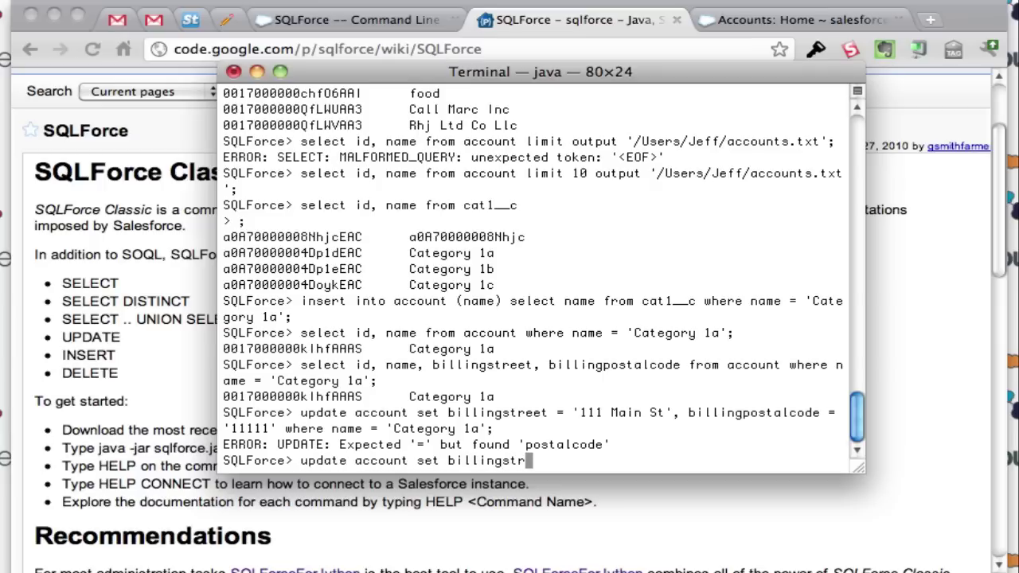
pyautogui.write("eet = '111 Main'")
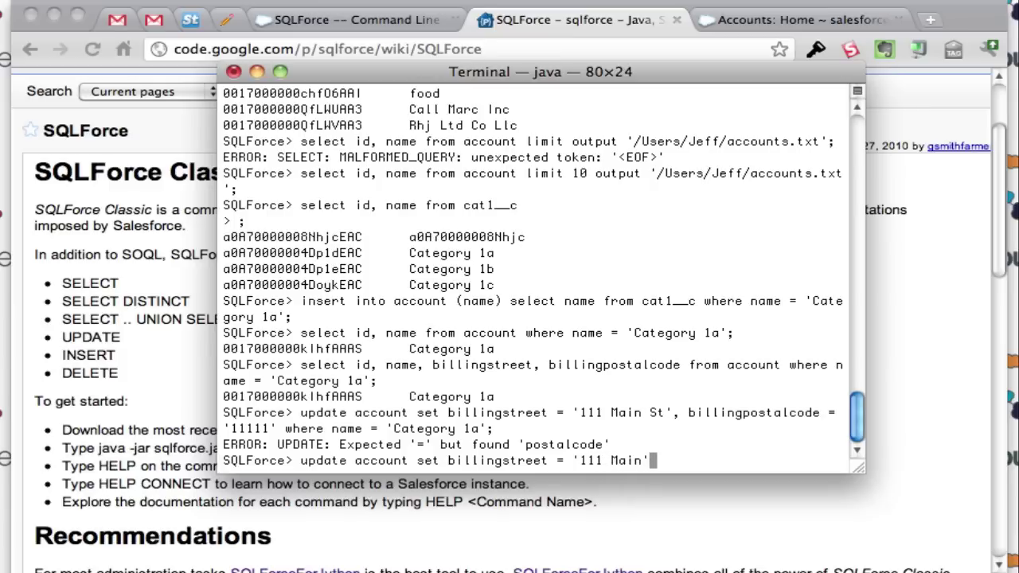
pyautogui.write(', billingposta')
pyautogui.press('BackSpace')
pyautogui.press('BackSpace')
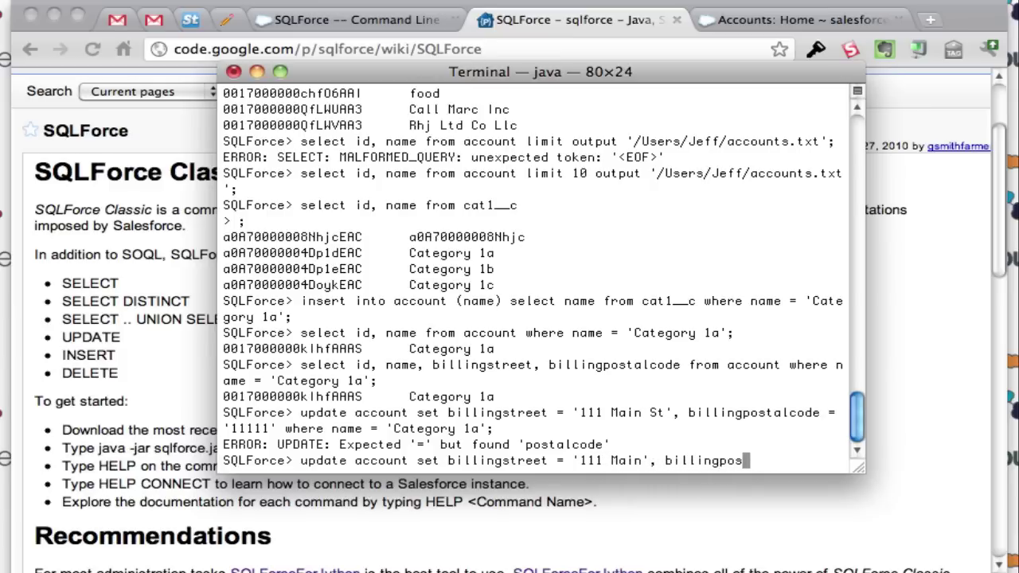
pyautogui.write("talcode = '11111' w")
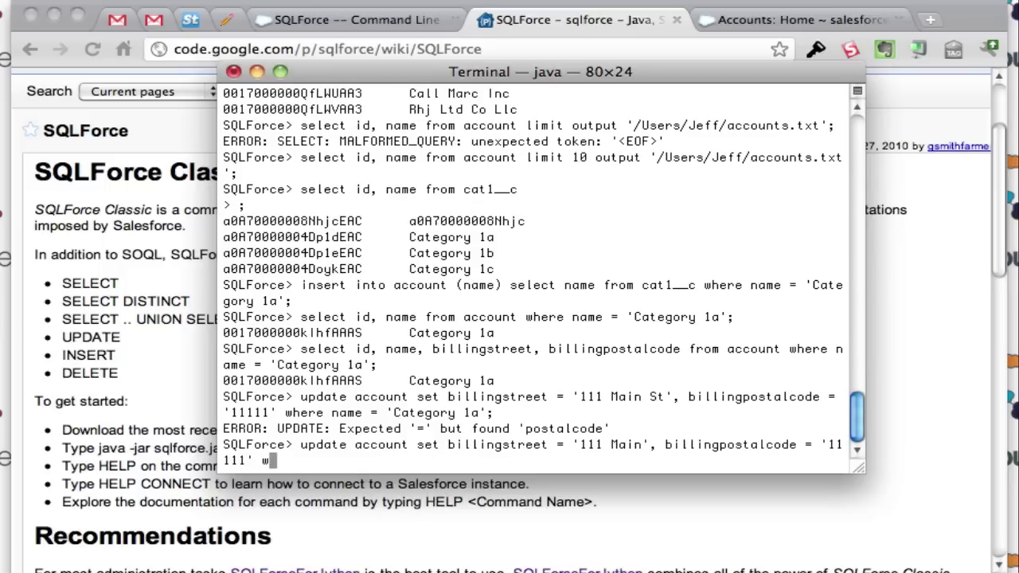
pyautogui.write("here name = 'Category 1")
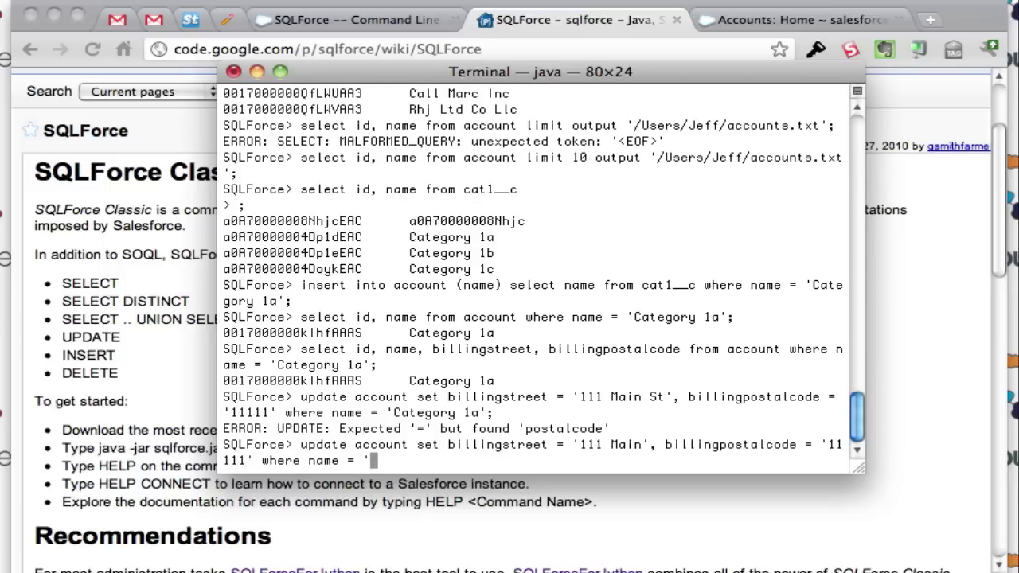
pyautogui.write("a';")
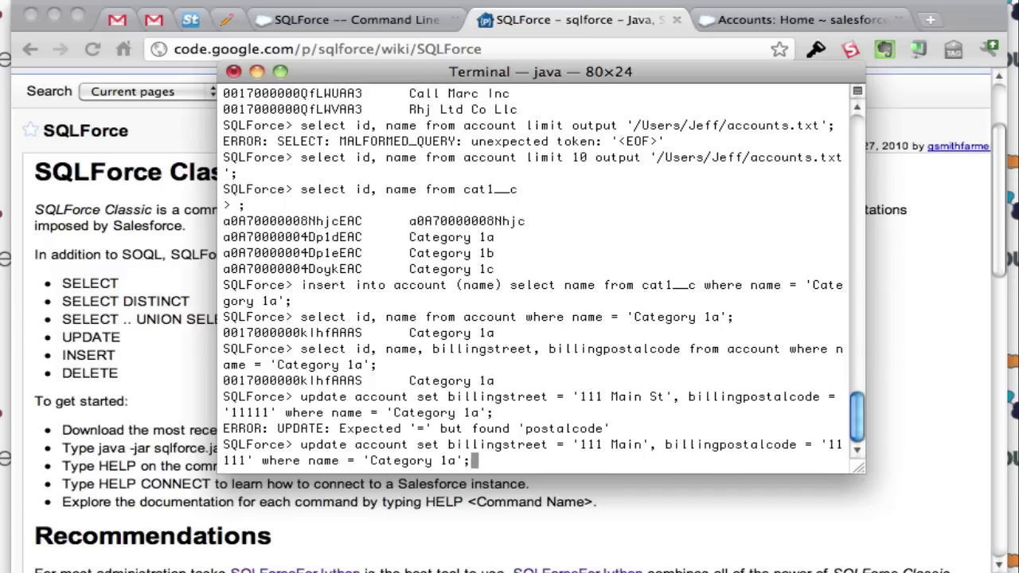
pyautogui.press('Return')
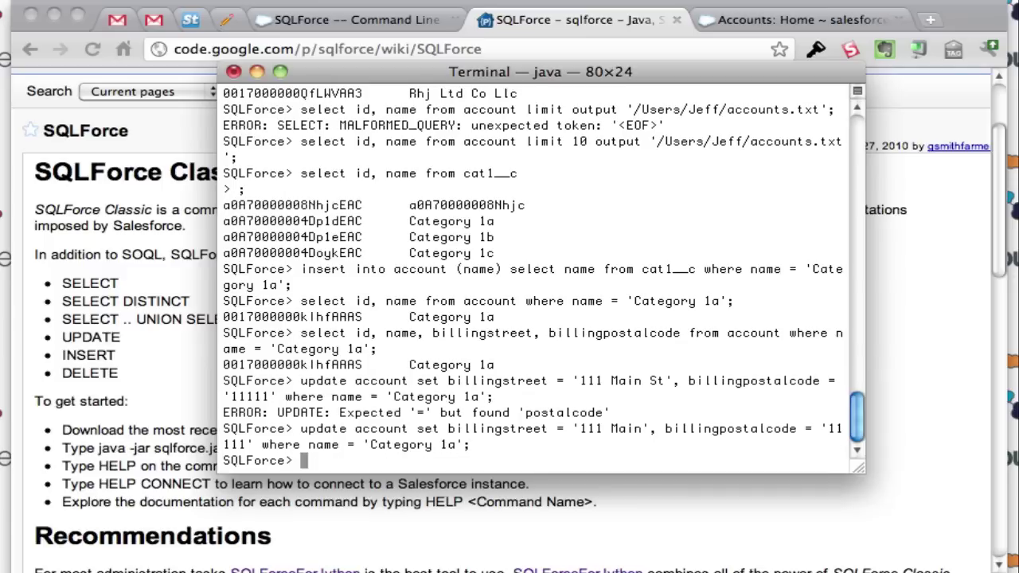
# Step: Query Category 1a's billing fields, showing '111 Main' and 11111, then type the delete statement
pyautogui.write('select id, ')
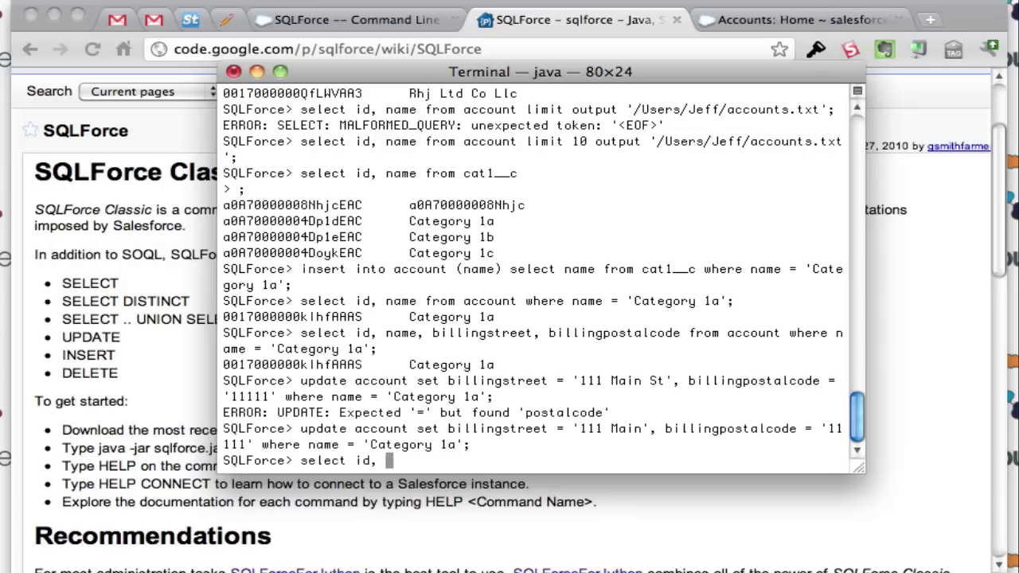
pyautogui.write('nmae')
pyautogui.press('BackSpace')
pyautogui.press('BackSpace')
pyautogui.press('BackSpace')
pyautogui.write('ame ')
pyautogui.write(' billingco')
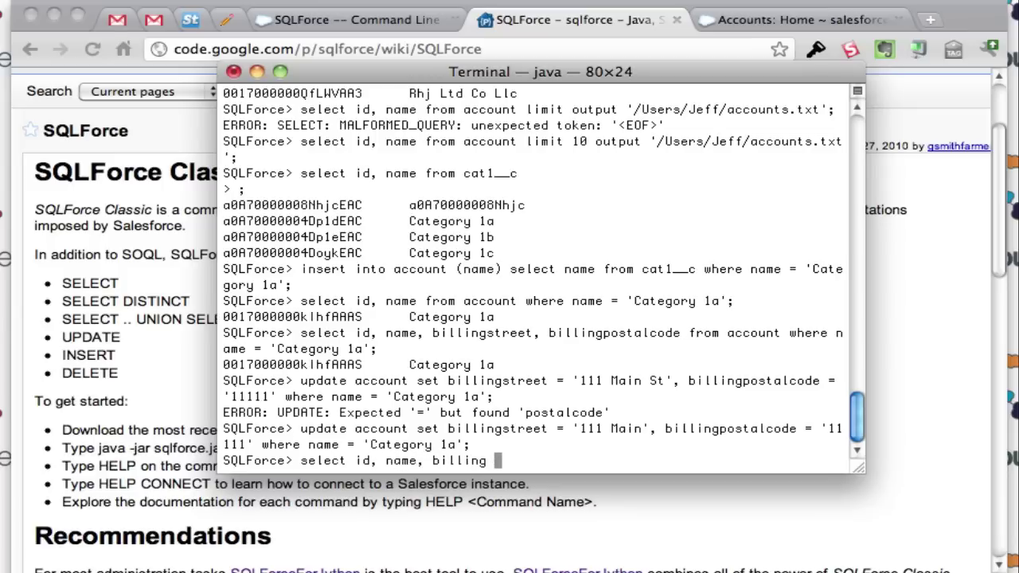
pyautogui.press('BackSpace')
pyautogui.press('BackSpace')
pyautogui.write('sty')
pyautogui.write('eet, billi')
pyautogui.write('ngposta')
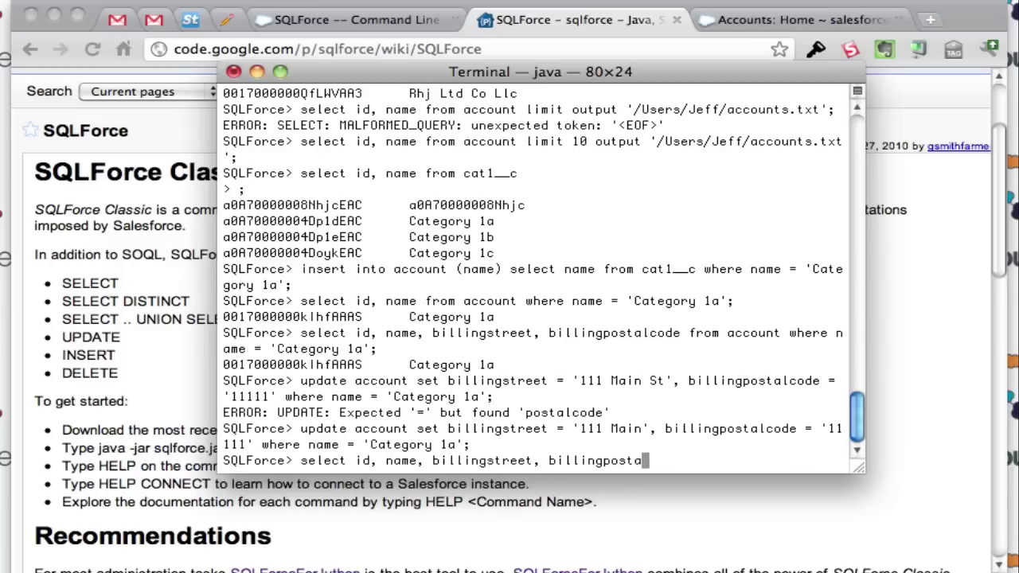
pyautogui.write('lcode from ac')
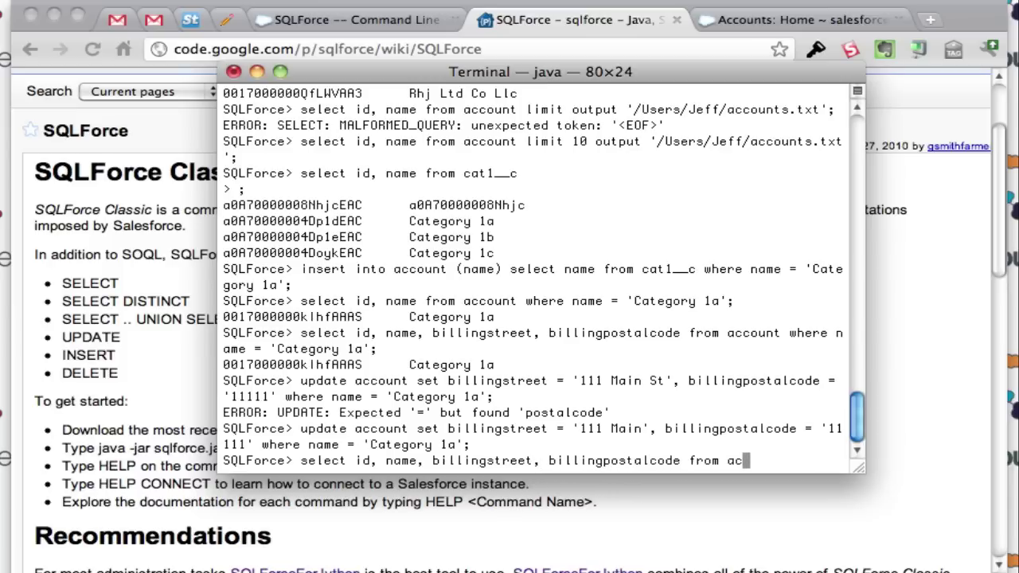
pyautogui.write('count where an')
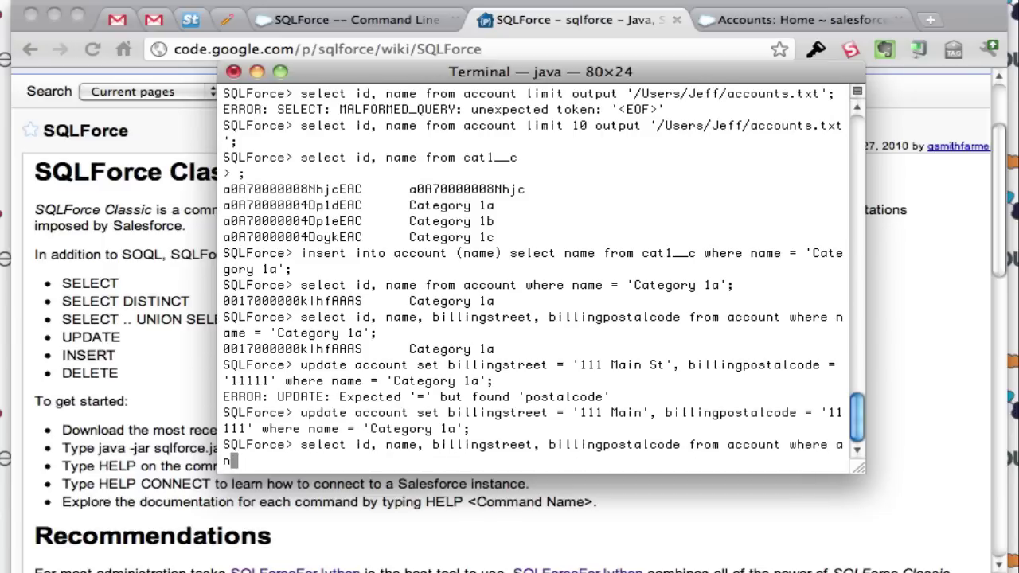
pyautogui.press('BackSpace')
pyautogui.press('BackSpace')
pyautogui.write("name = 'Category")
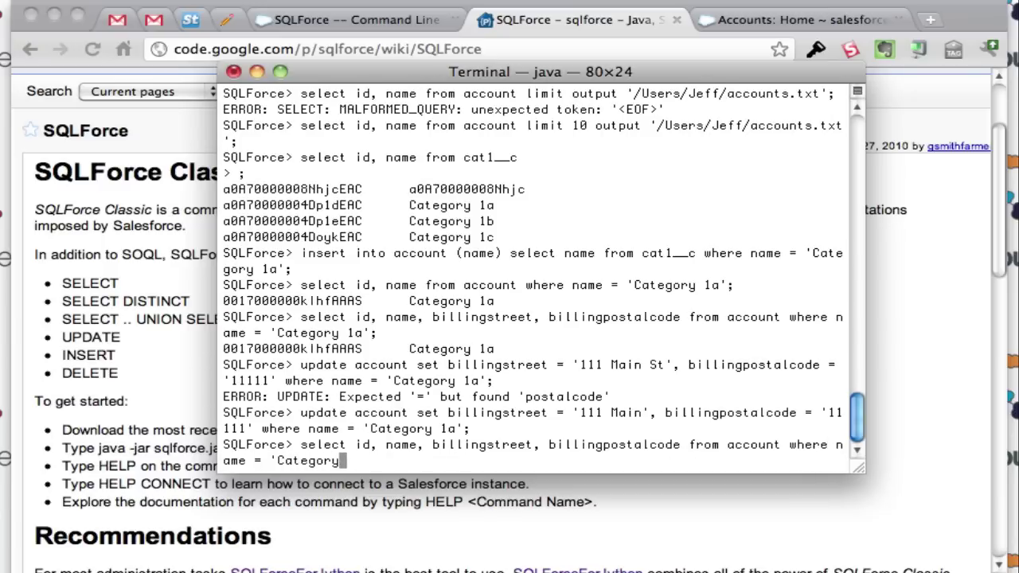
pyautogui.write(" 1a'l")
pyautogui.press('BackSpace')
pyautogui.write(';')
pyautogui.press('Return')
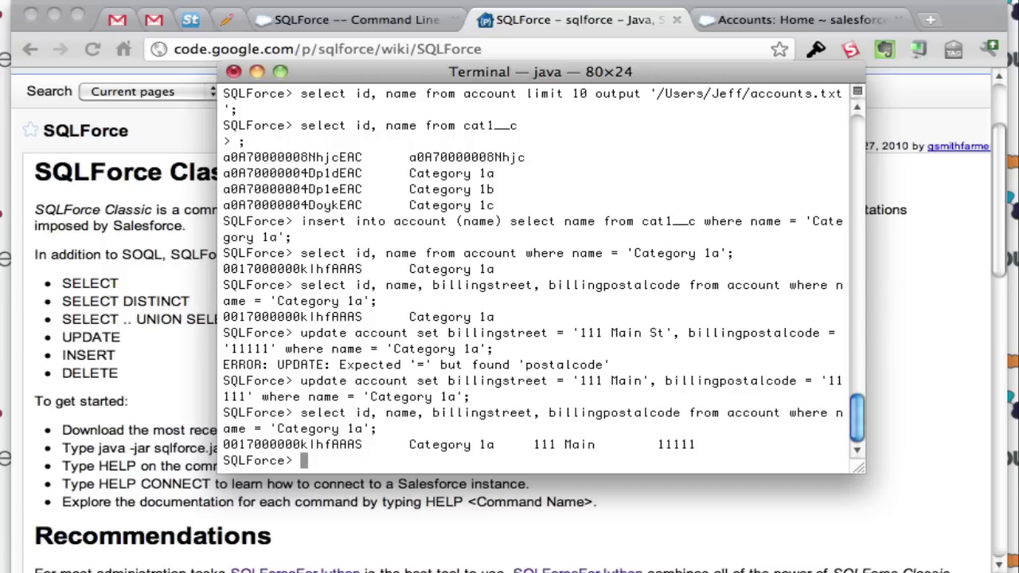
pyautogui.write('delete from ac')
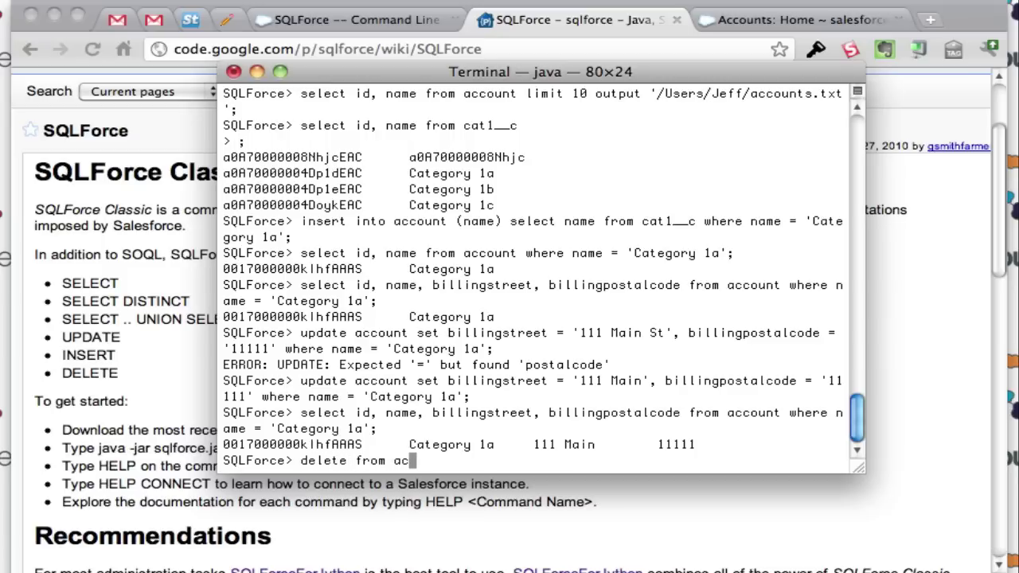
pyautogui.write('count where name ')
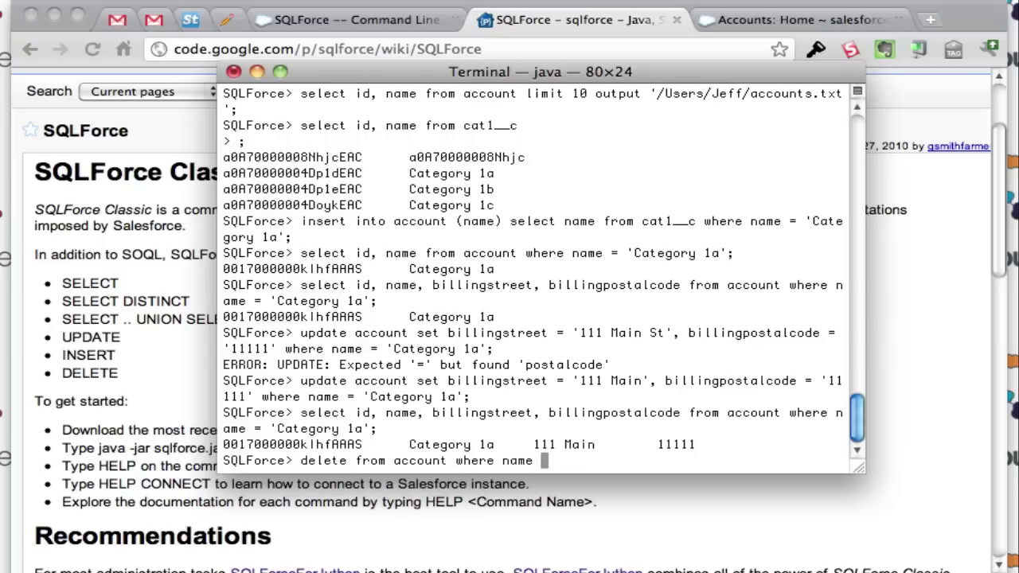
pyautogui.write("= 'Category 1a'")
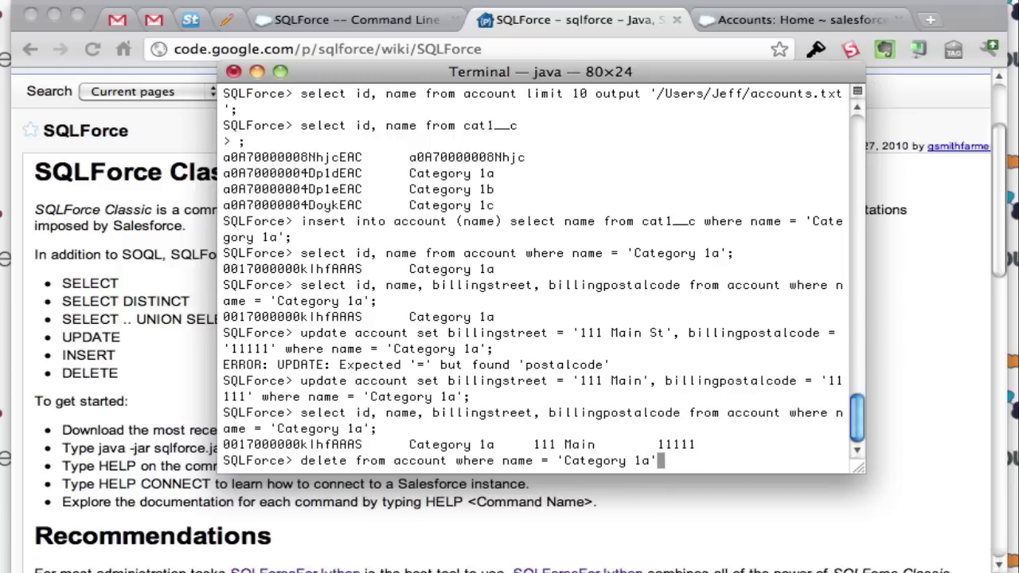
pyautogui.write(';')
# Step: Delete the Category 1a account and echo $ROW_COUNT, which reports 1 row removed
pyautogui.press('Return')
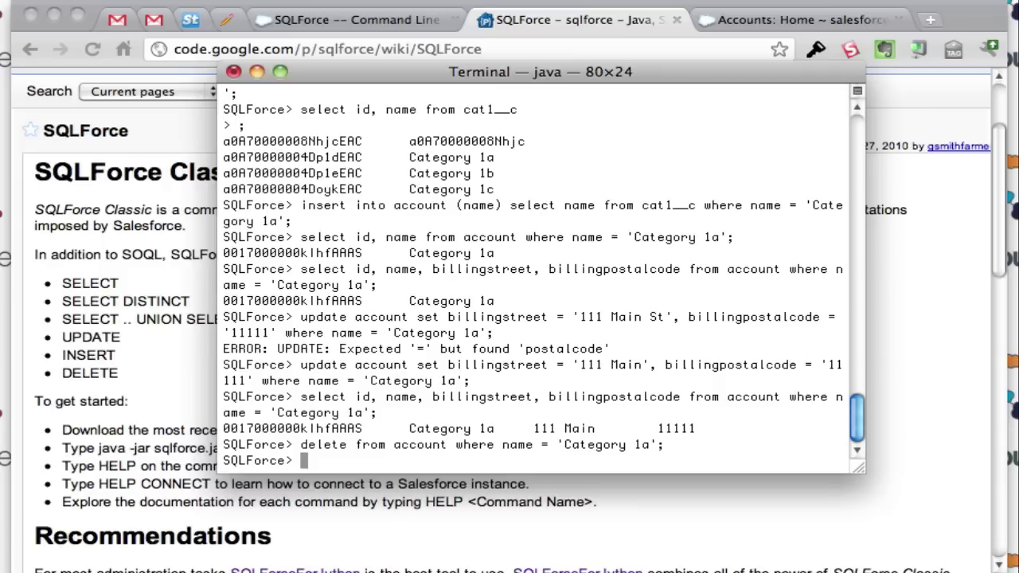
pyautogui.write('echo $ROW')
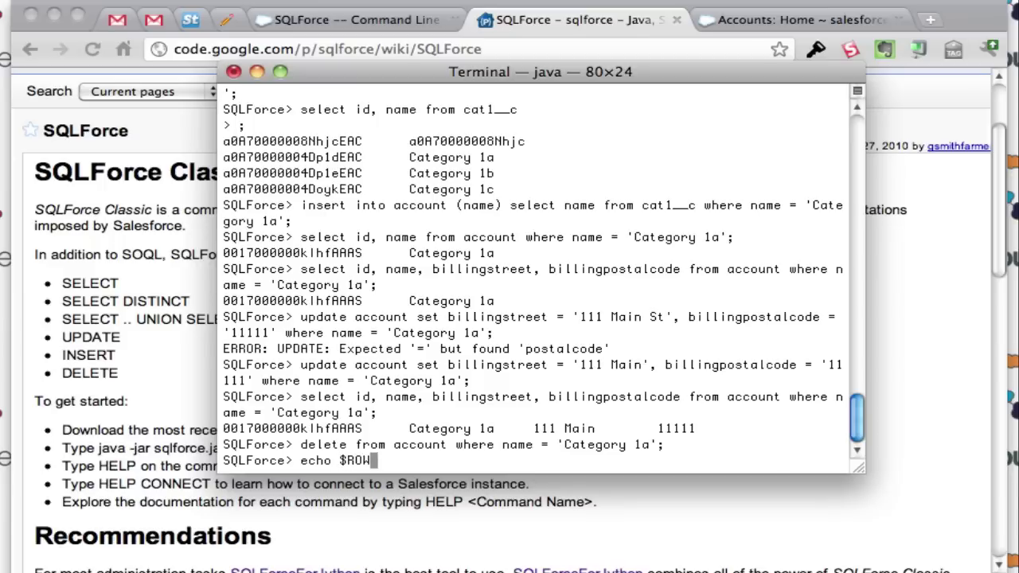
pyautogui.write('_COUNT')
pyautogui.press('Return')
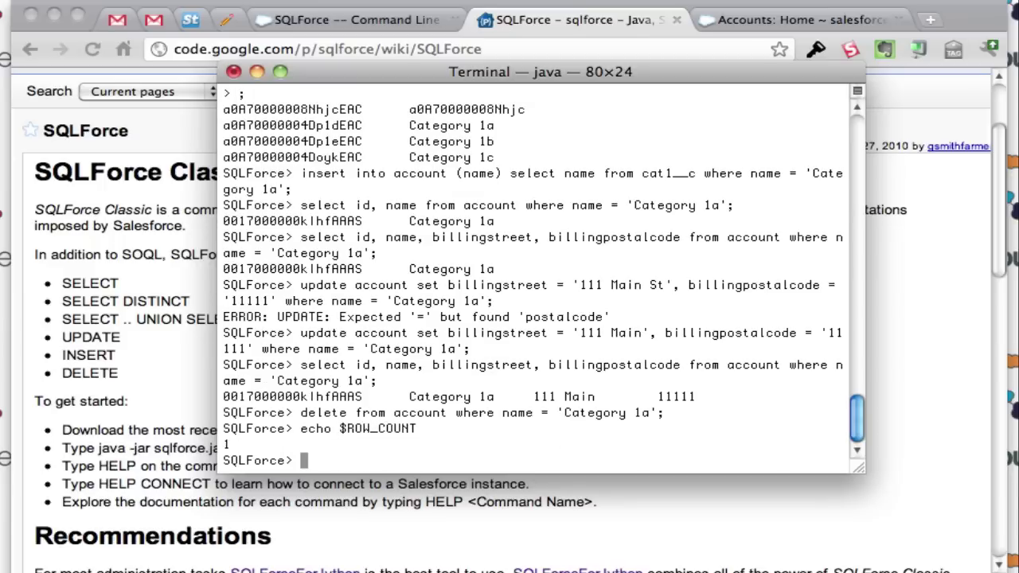
# Step: Select id and name from account where name = 'Category 1a', now returning no rows
pyautogui.write('select id,')
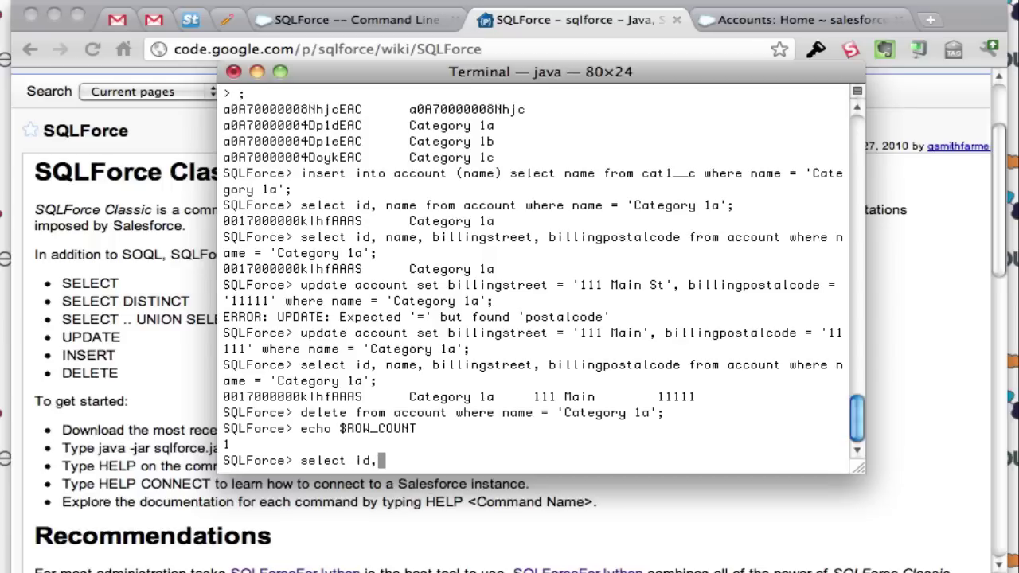
pyautogui.write(' name from acco')
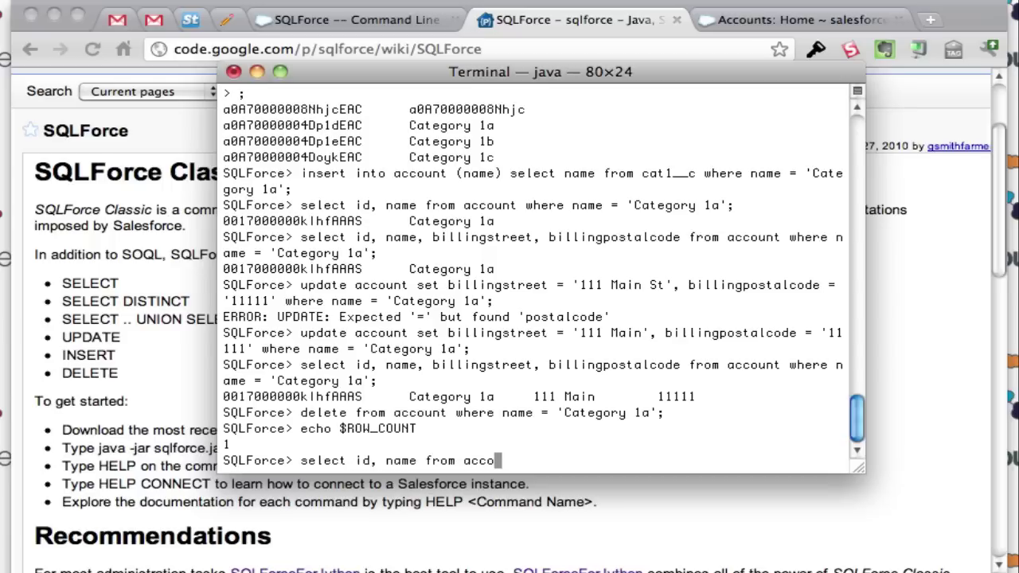
pyautogui.write('unt where name = ')
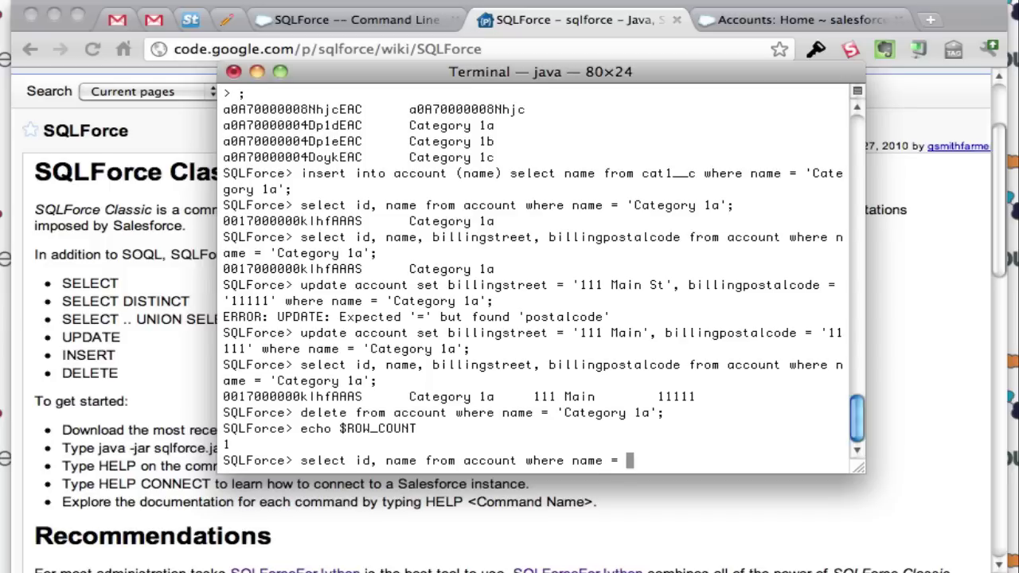
pyautogui.write("'Categoyr")
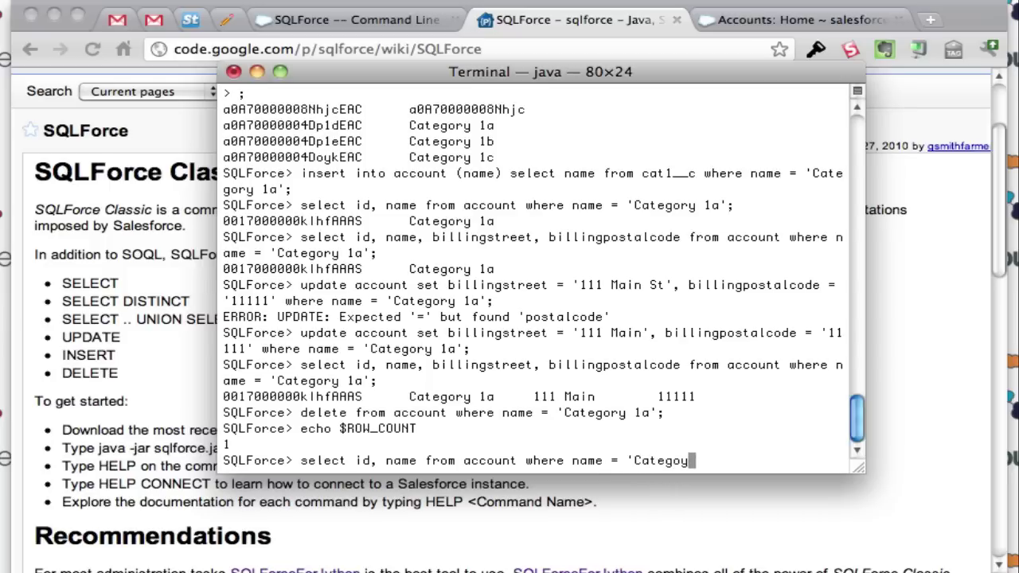
pyautogui.press('BackSpace')
pyautogui.press('BackSpace')
pyautogui.write("ry 1a';")
pyautogui.press('Return')
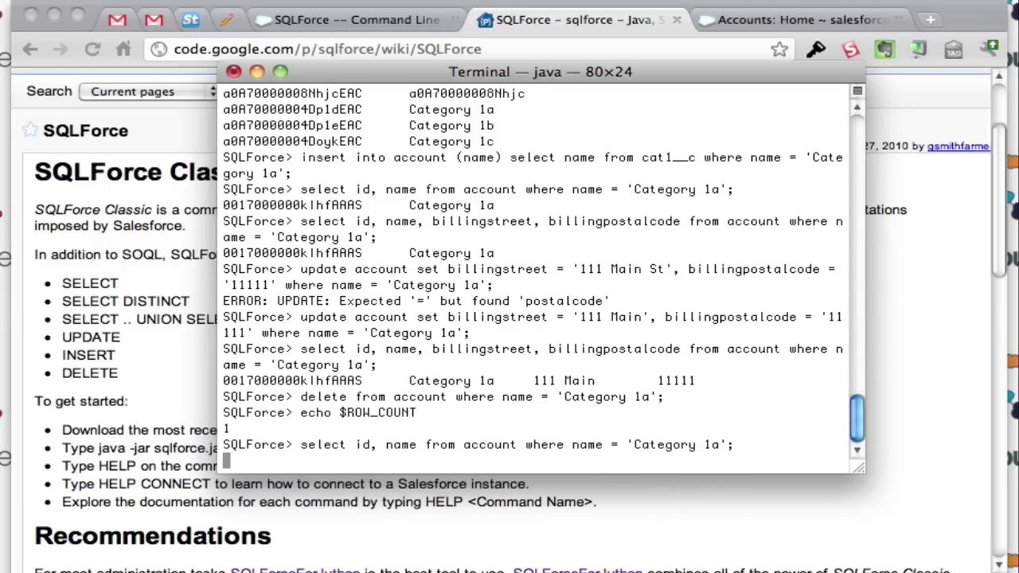